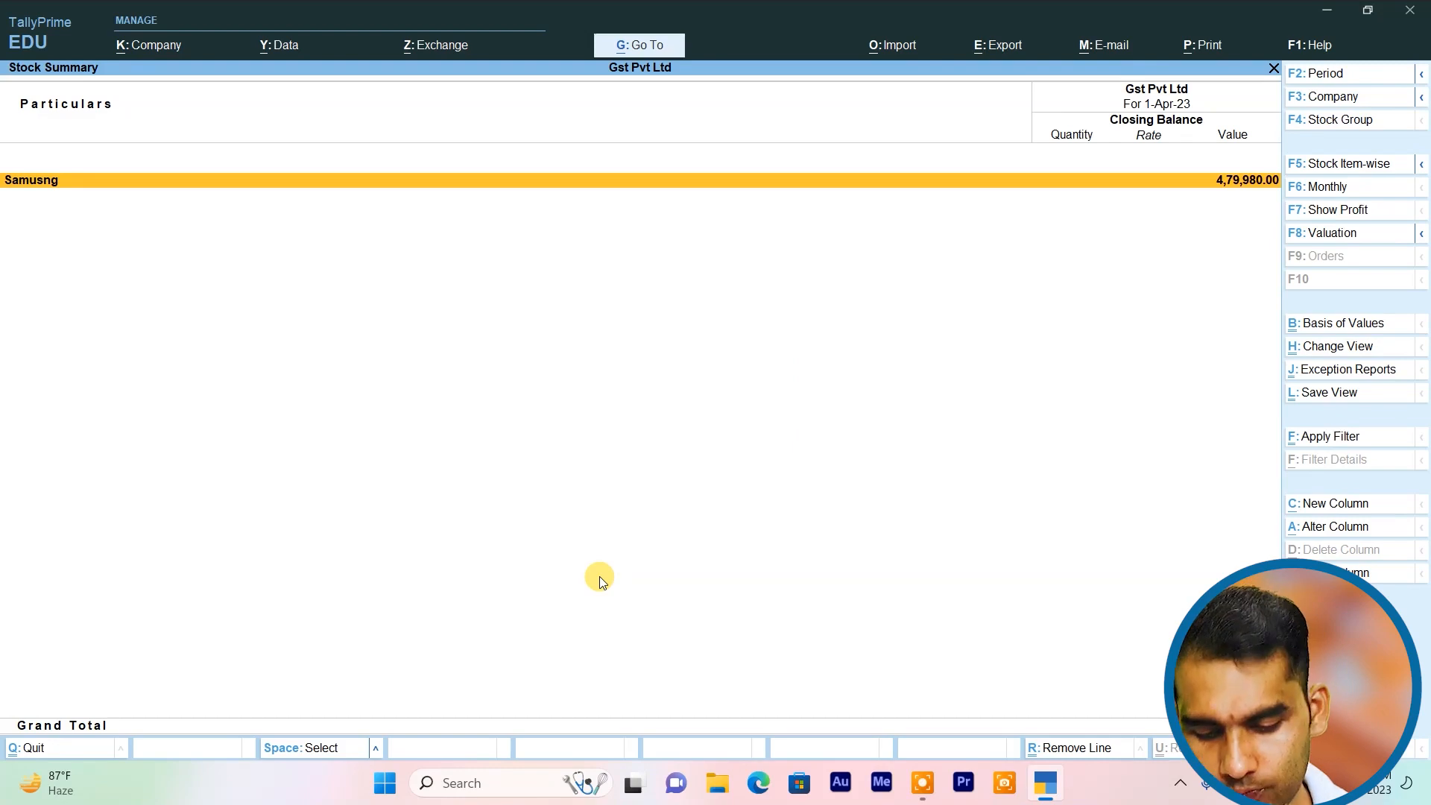
- Review the monthly stock summary of Samsung Galaxy F62 in the Samusng stock group, and return to the Gateway of Tally
{"action": "key", "text": "Return"}
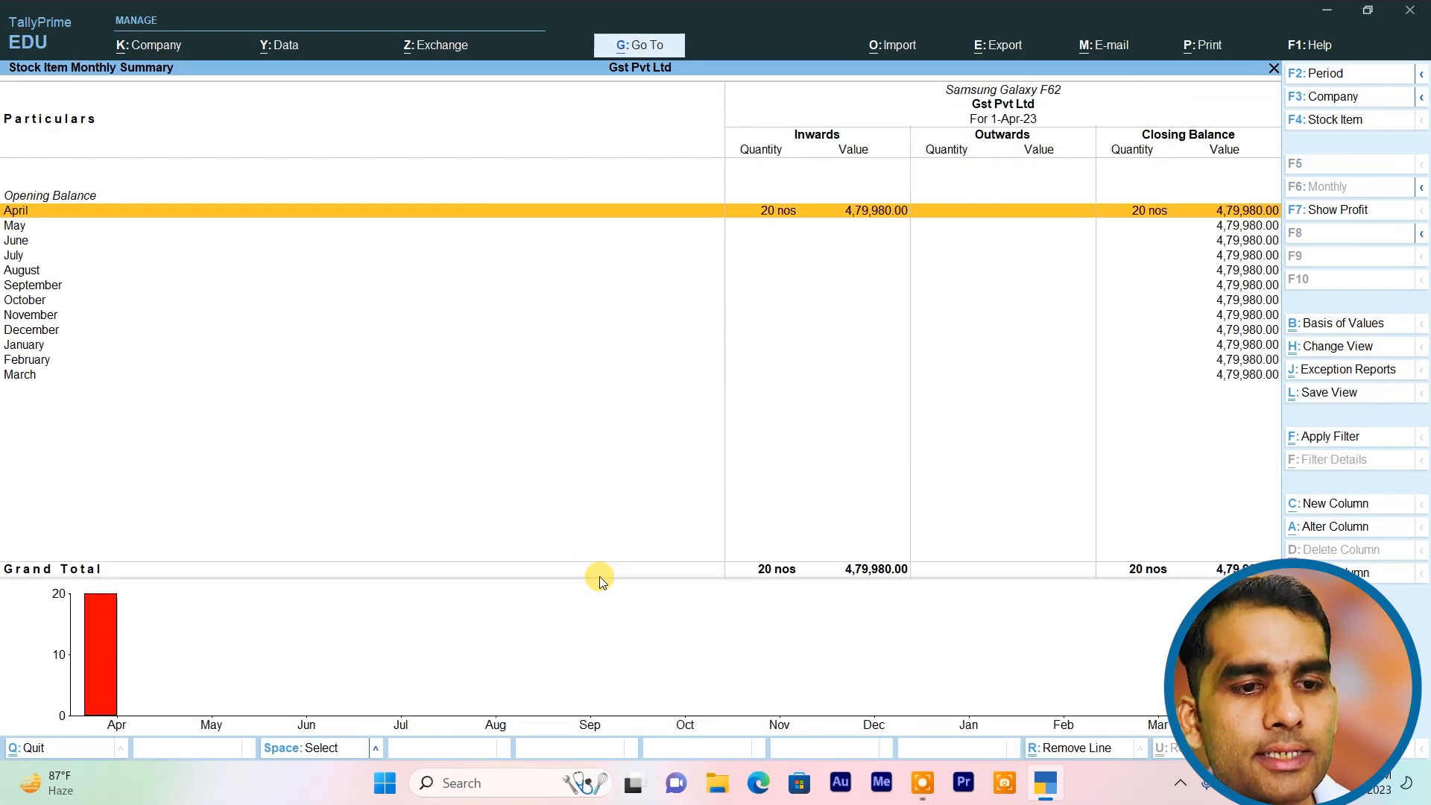
{"action": "key", "text": "Escape"}
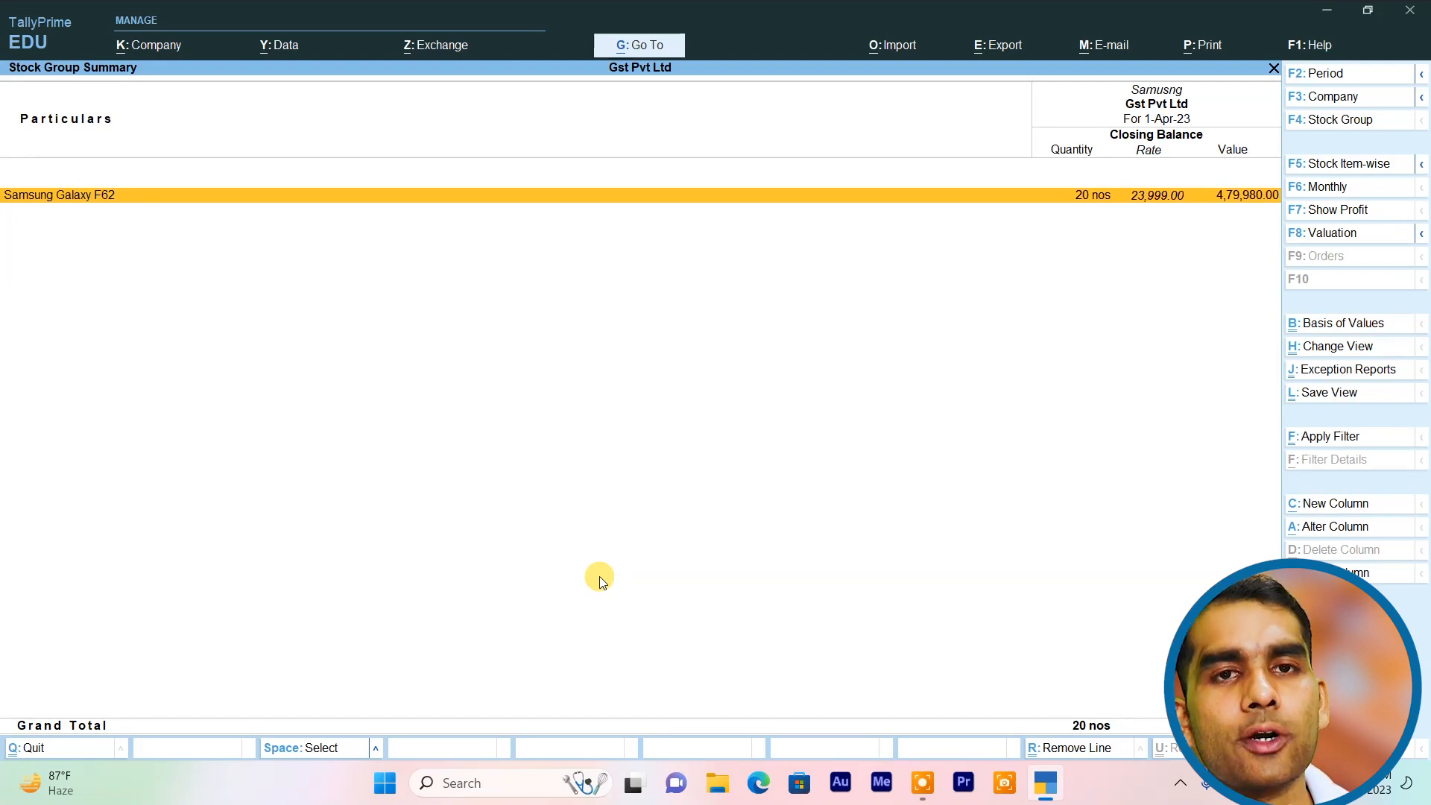
{"action": "key", "text": "Escape"}
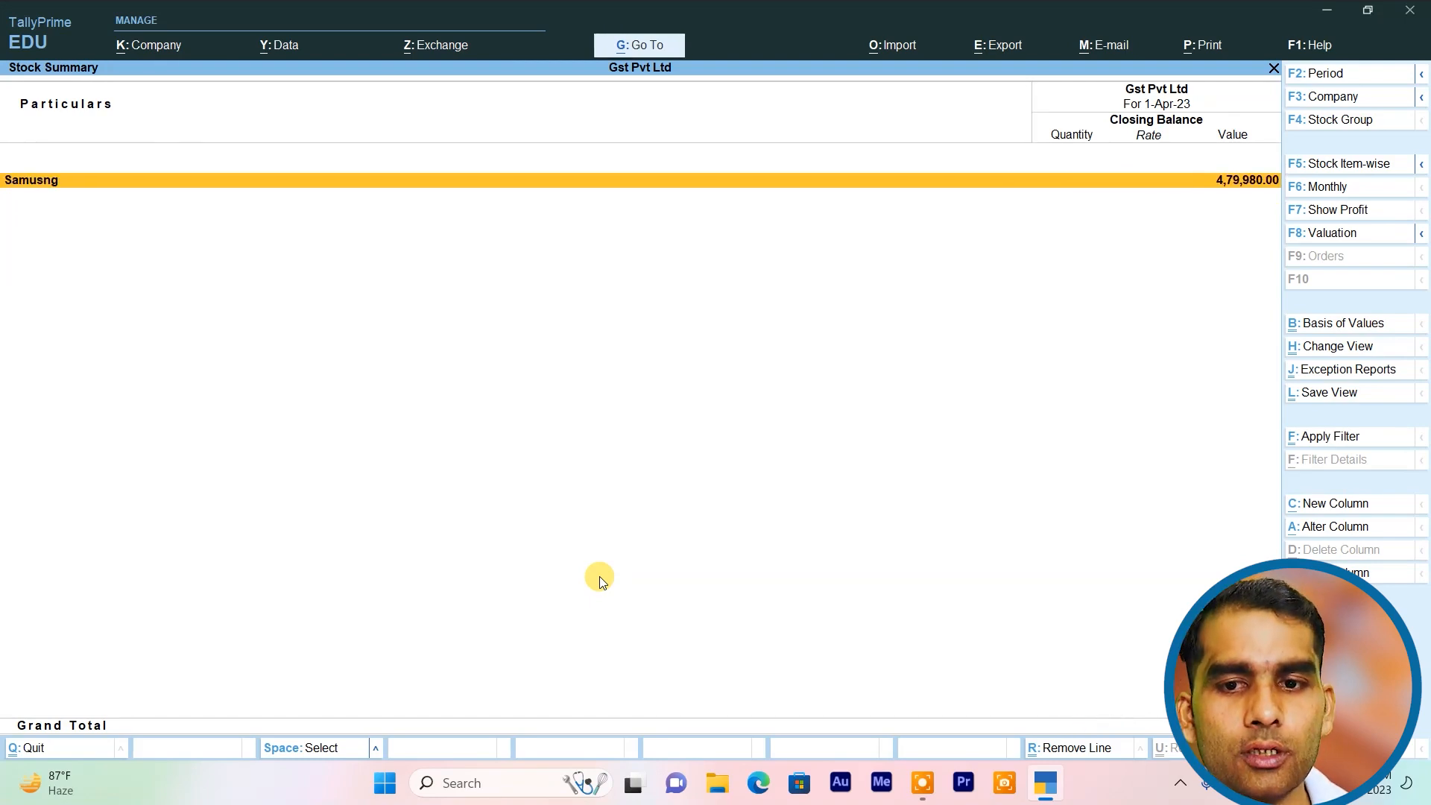
{"action": "key", "text": "Escape"}
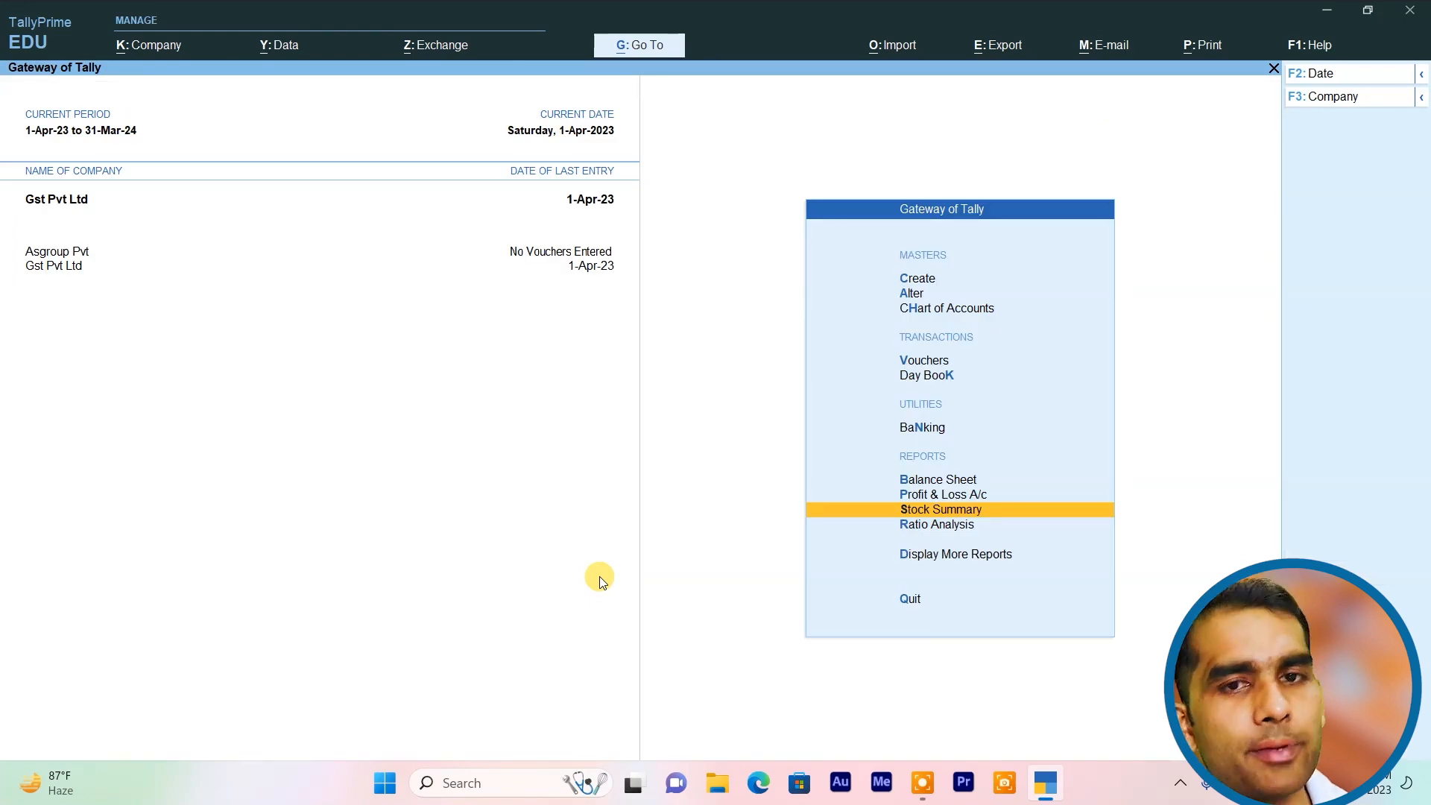
- Start a new sales voucher from the Gateway of Tally
{"action": "key", "text": "Up"}
{"action": "key", "text": "Up"}
{"action": "key", "text": "Up"}
{"action": "key", "text": "Up"}
{"action": "key", "text": "Up"}
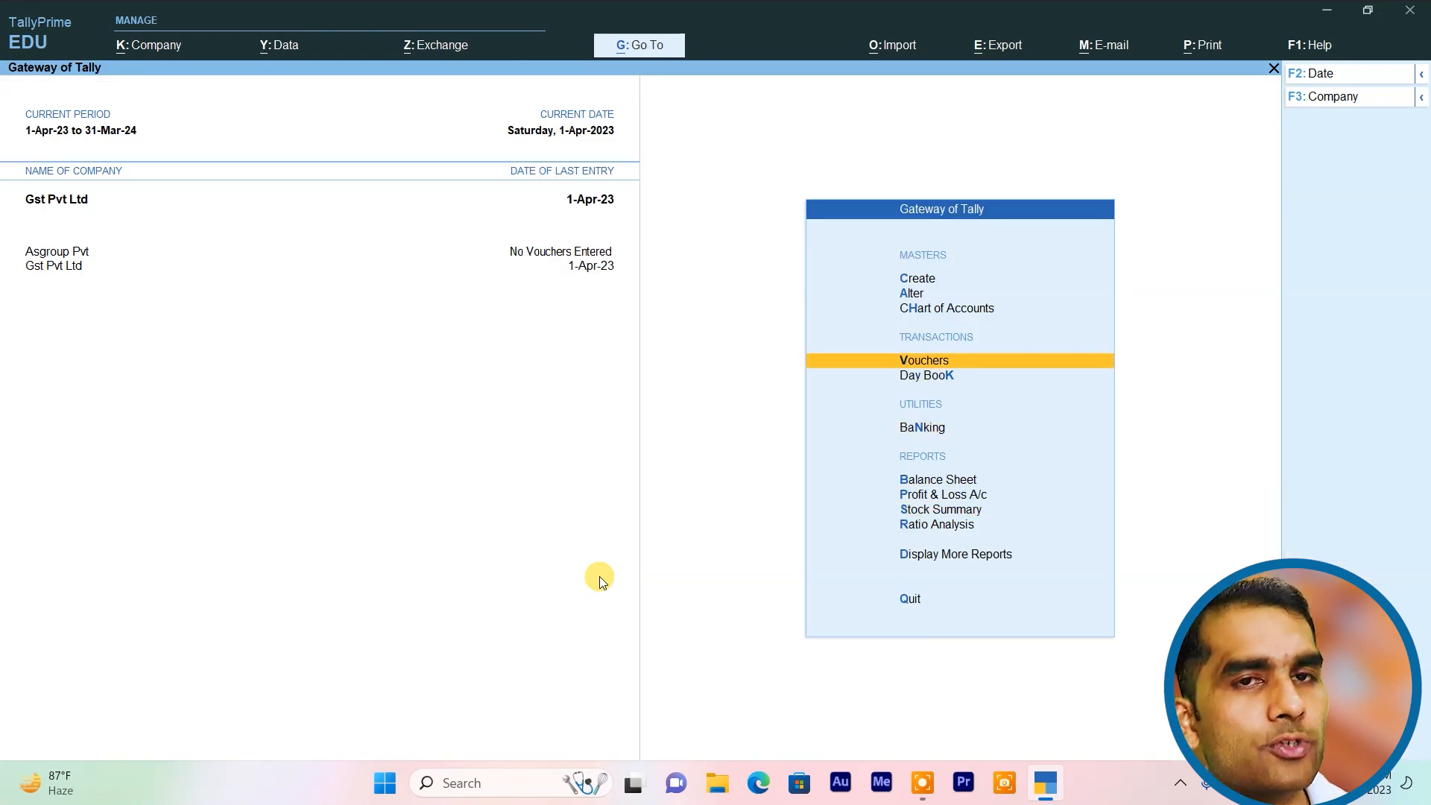
{"action": "key", "text": "Return"}
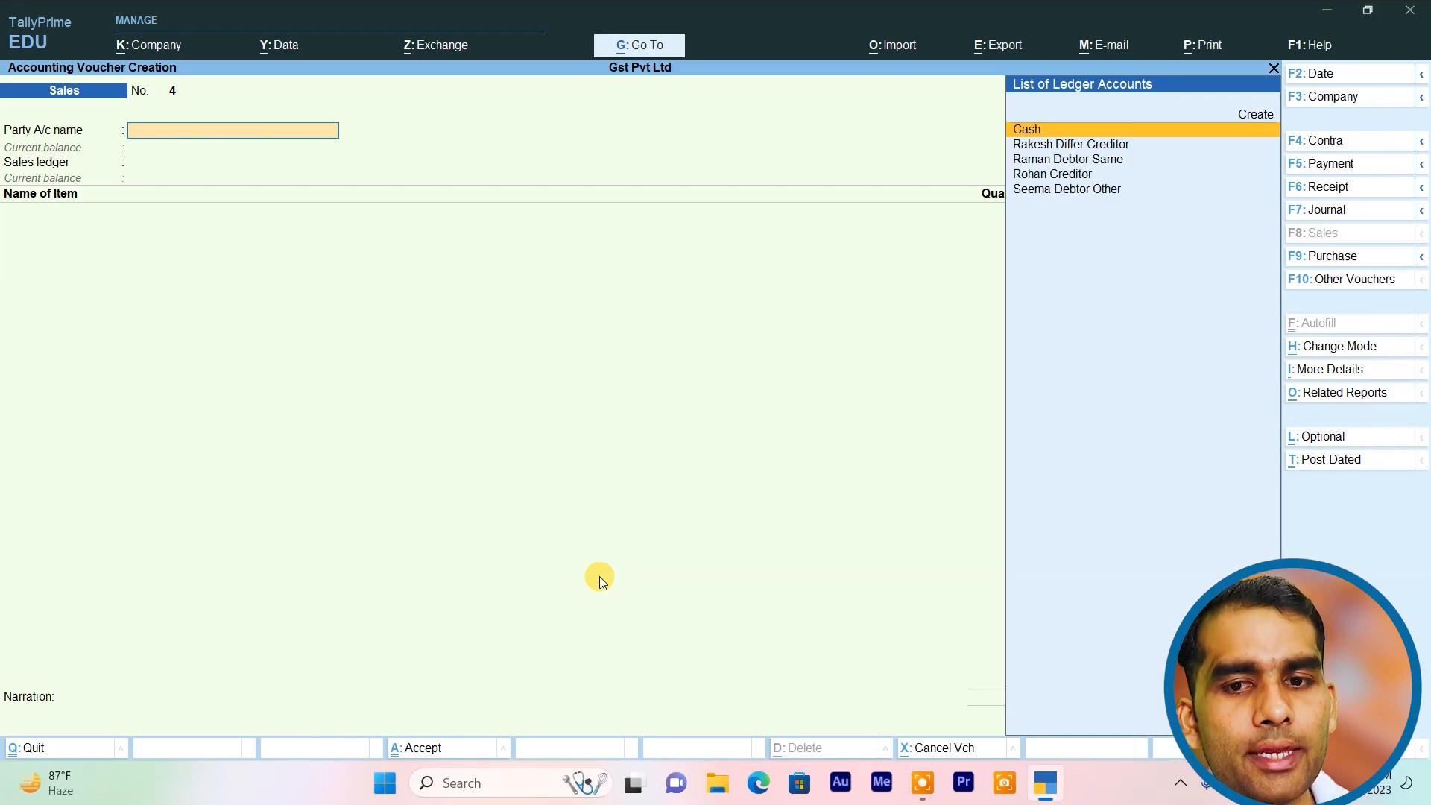
- Set the party account of the sales voucher to the "Debtor Same" ledger
{"action": "key", "text": "Down"}
{"action": "key", "text": "Down"}
{"action": "key", "text": "Down"}
{"action": "key", "text": "Down"}
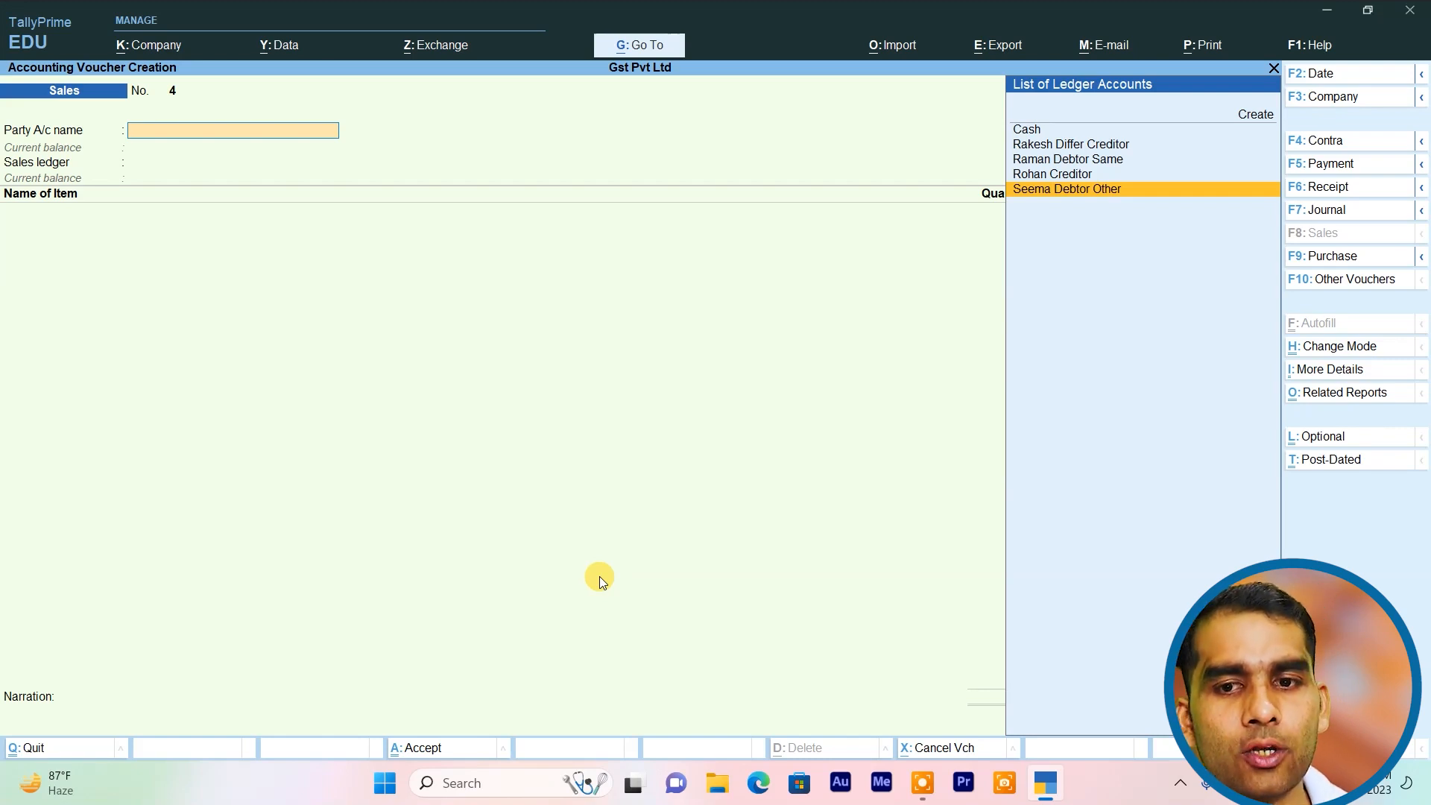
{"action": "key", "text": "Up"}
{"action": "key", "text": "Up"}
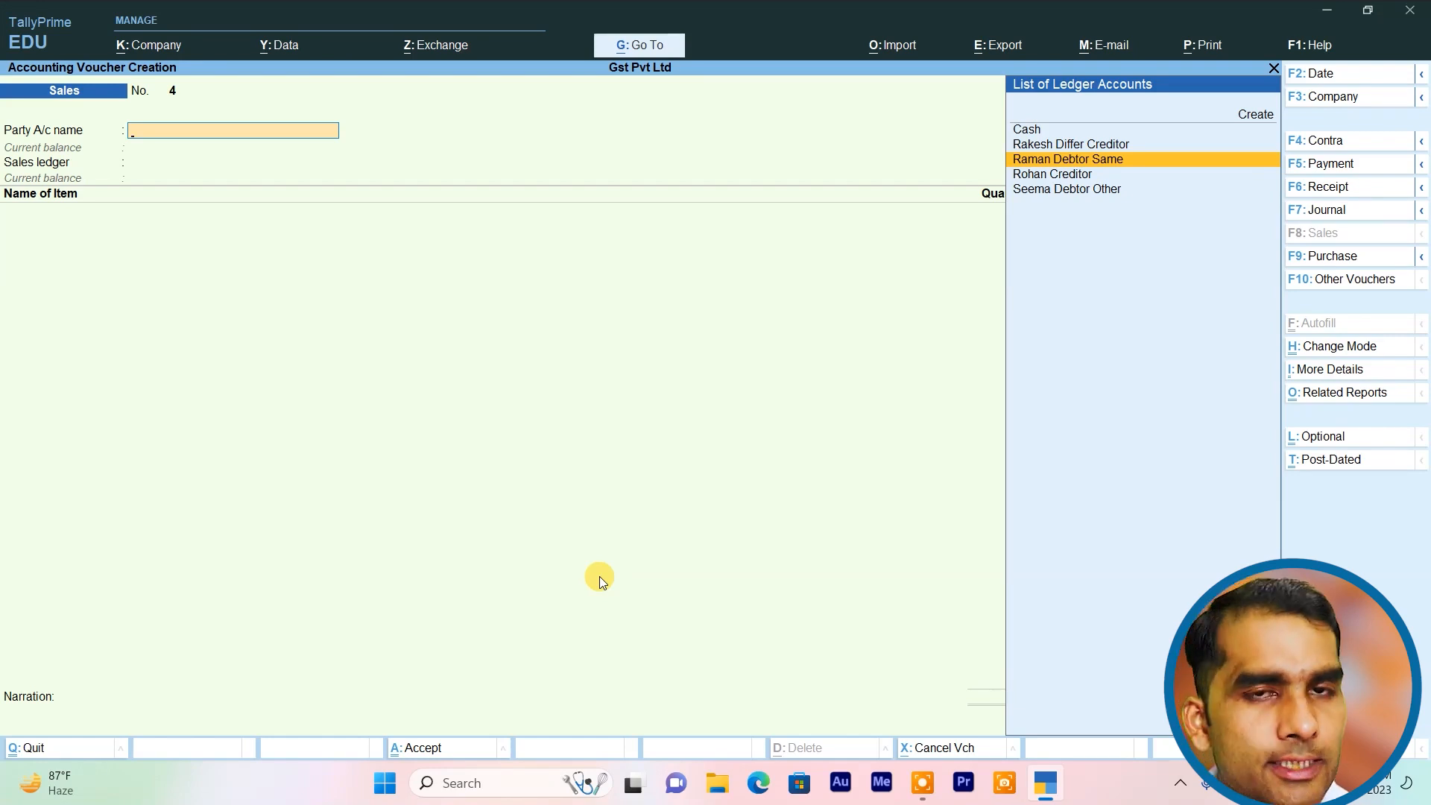
{"action": "key", "text": "Return"}
- Leave the dispatch details blank and accept the default party details with Uttar Pradesh as place of supply
{"action": "key", "text": "Return"}
{"action": "key", "text": "Return"}
{"action": "key", "text": "Return"}
{"action": "key", "text": "Return"}
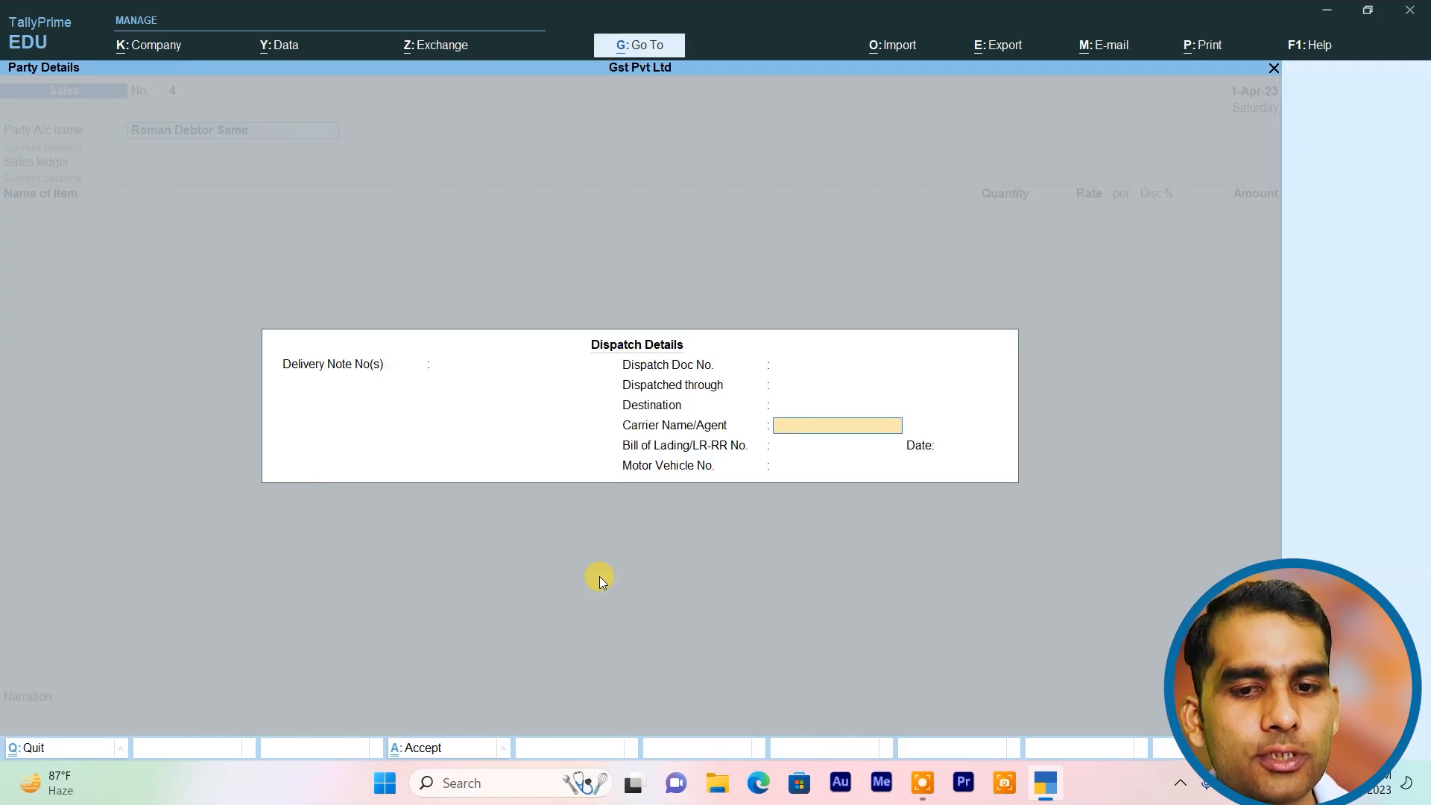
{"action": "key", "text": "Return"}
{"action": "key", "text": "Return"}
{"action": "key", "text": "Return"}
{"action": "key", "text": "Return"}
{"action": "key", "text": "Return"}
{"action": "key", "text": "Return"}
{"action": "key", "text": "Return"}
{"action": "key", "text": "Return"}
{"action": "key", "text": "Return"}
{"action": "key", "text": "Return"}
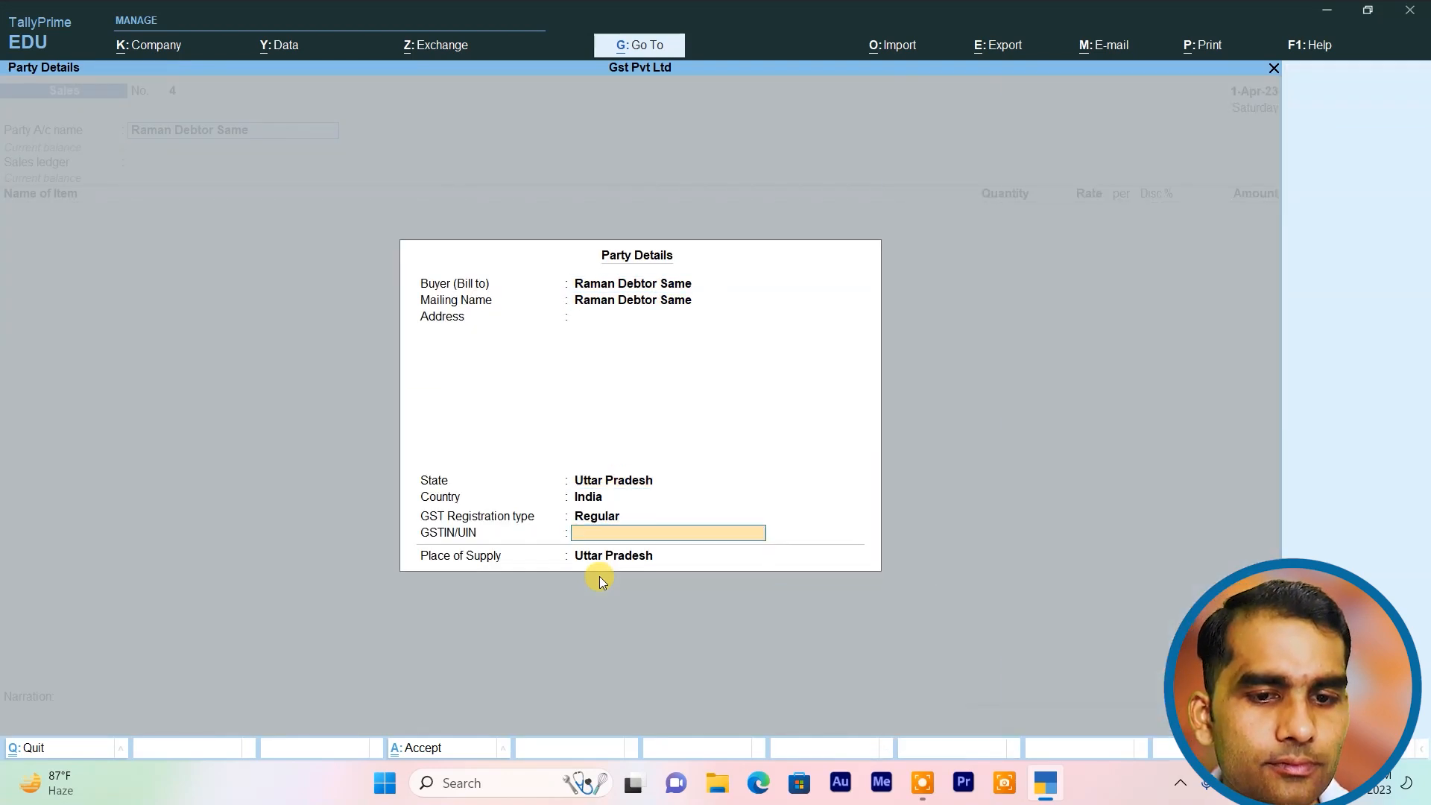
{"action": "key", "text": "Return"}
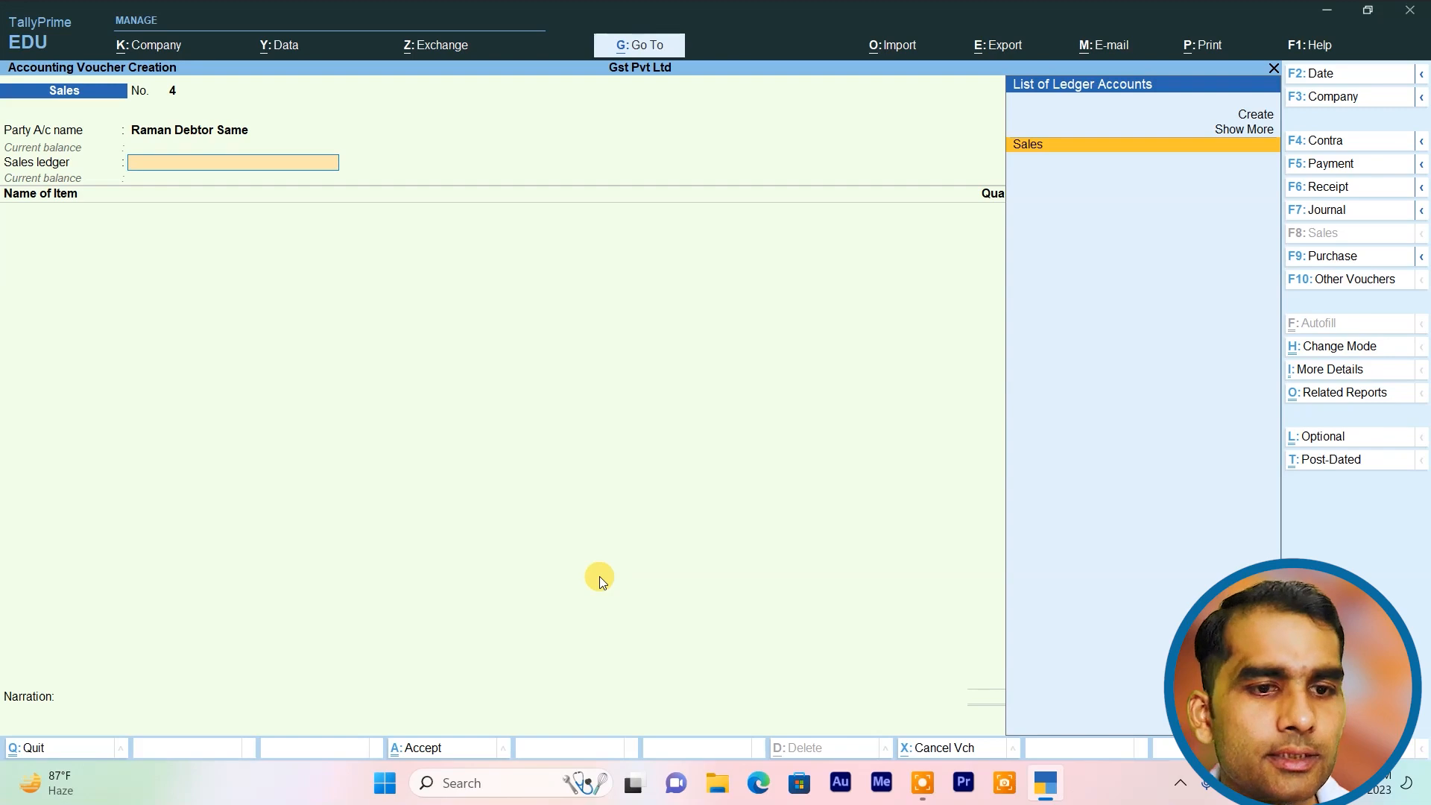
- Assign the Sales ledger to the voucher and add Samsung Galaxy F62 as the item
{"action": "key", "text": "Return"}
{"action": "type", "text": "sa"}
{"action": "key", "text": "Return"}
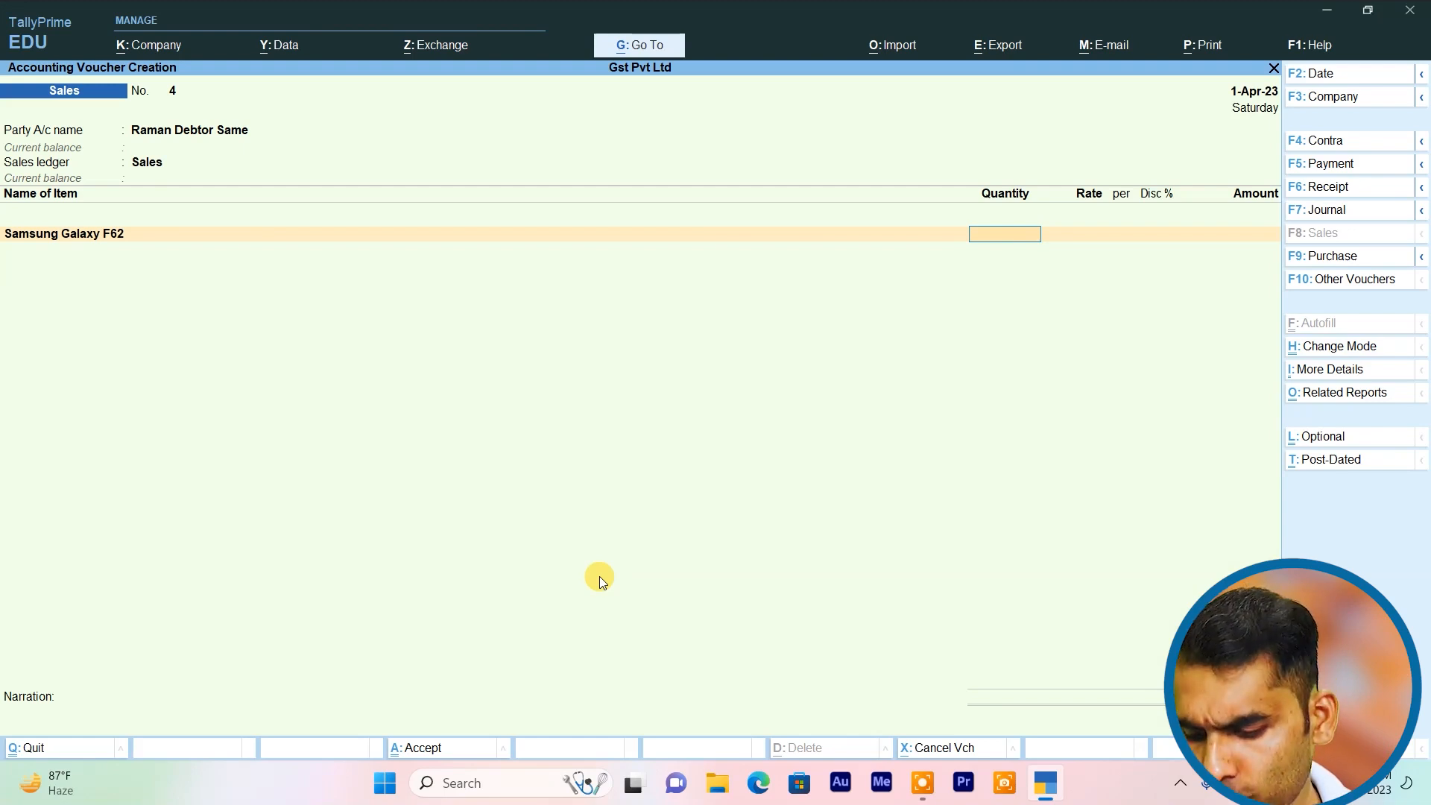
{"action": "key", "text": "Return"}
{"action": "key", "text": "Escape"}
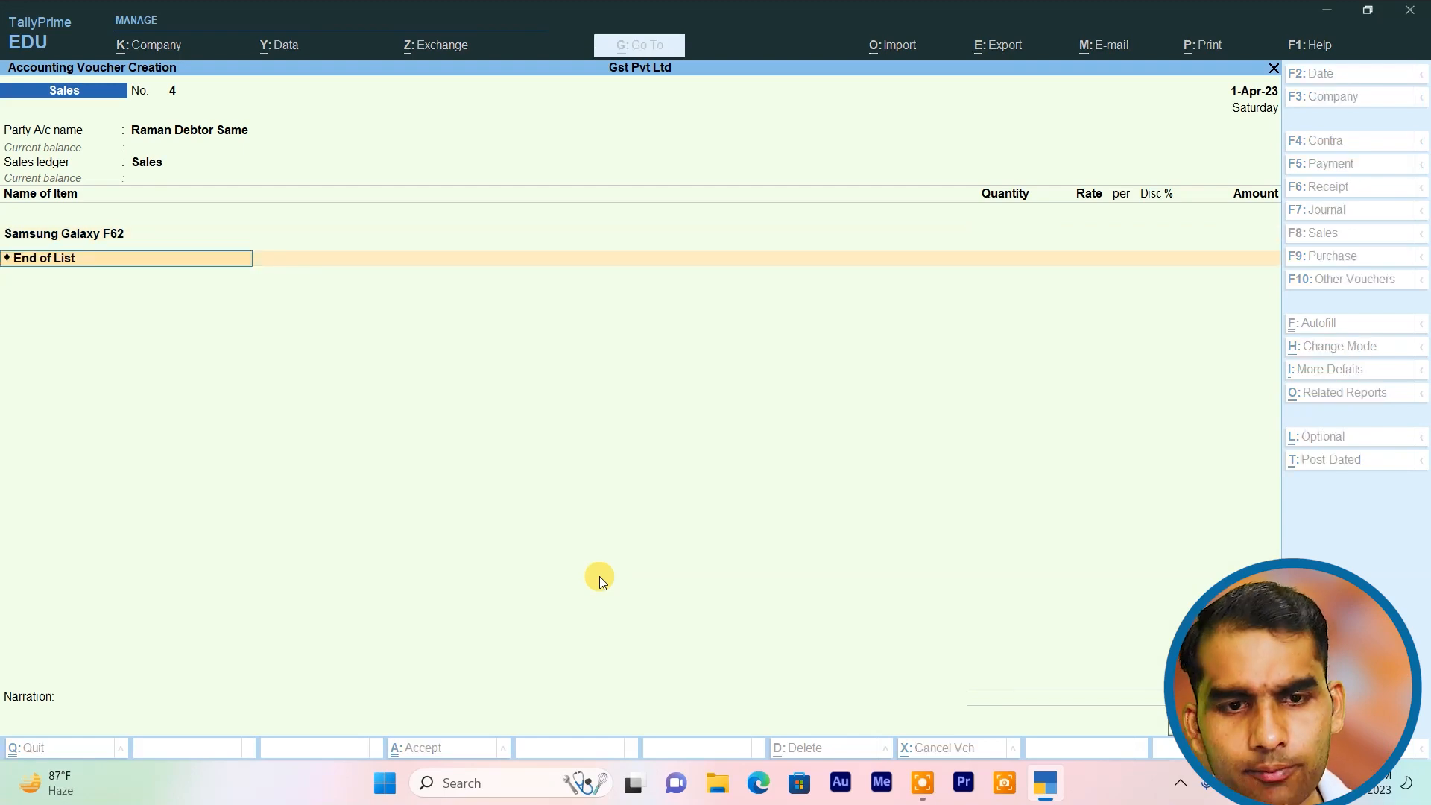
{"action": "key", "text": "Escape"}
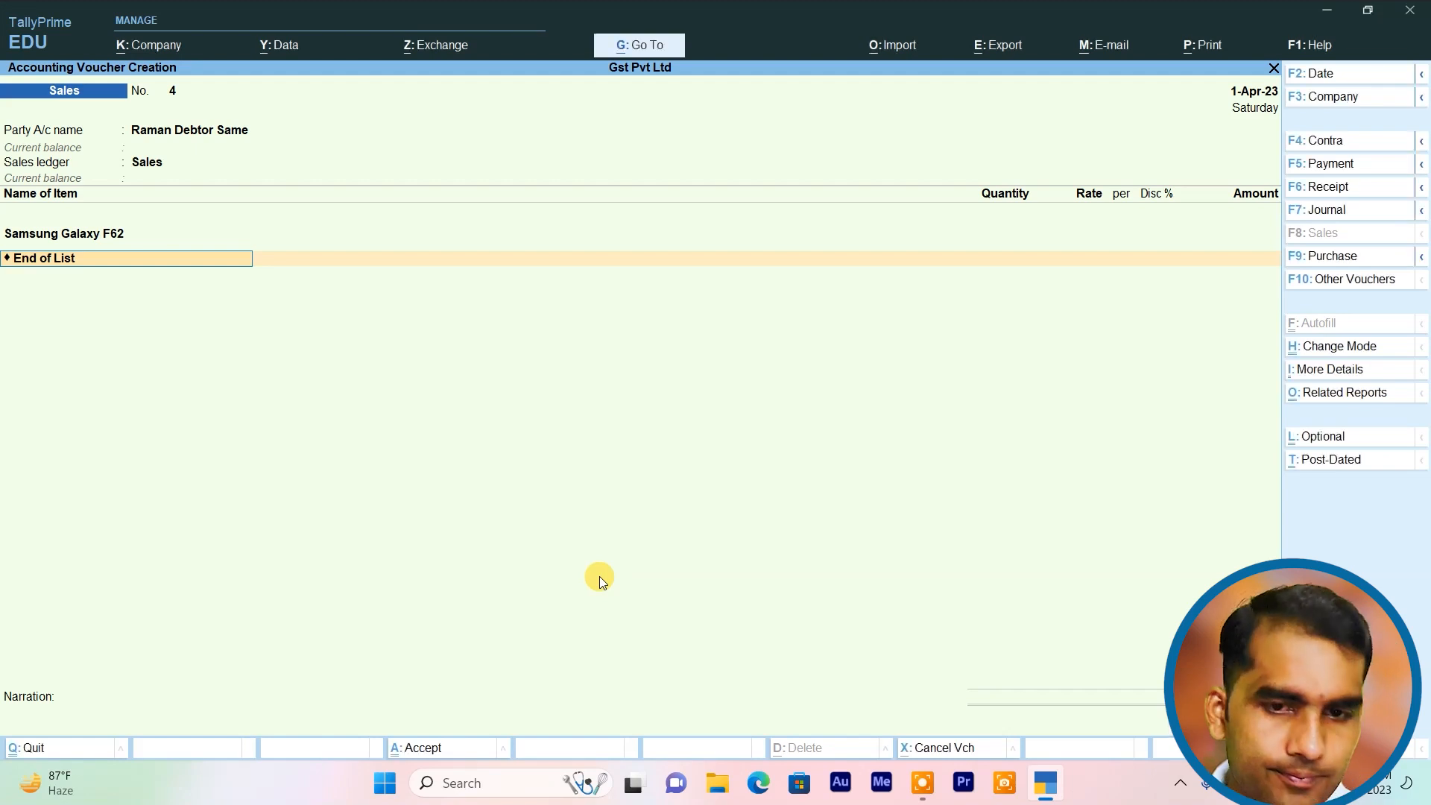
{"action": "key", "text": "BackSpace"}
{"action": "key", "text": "BackSpace"}
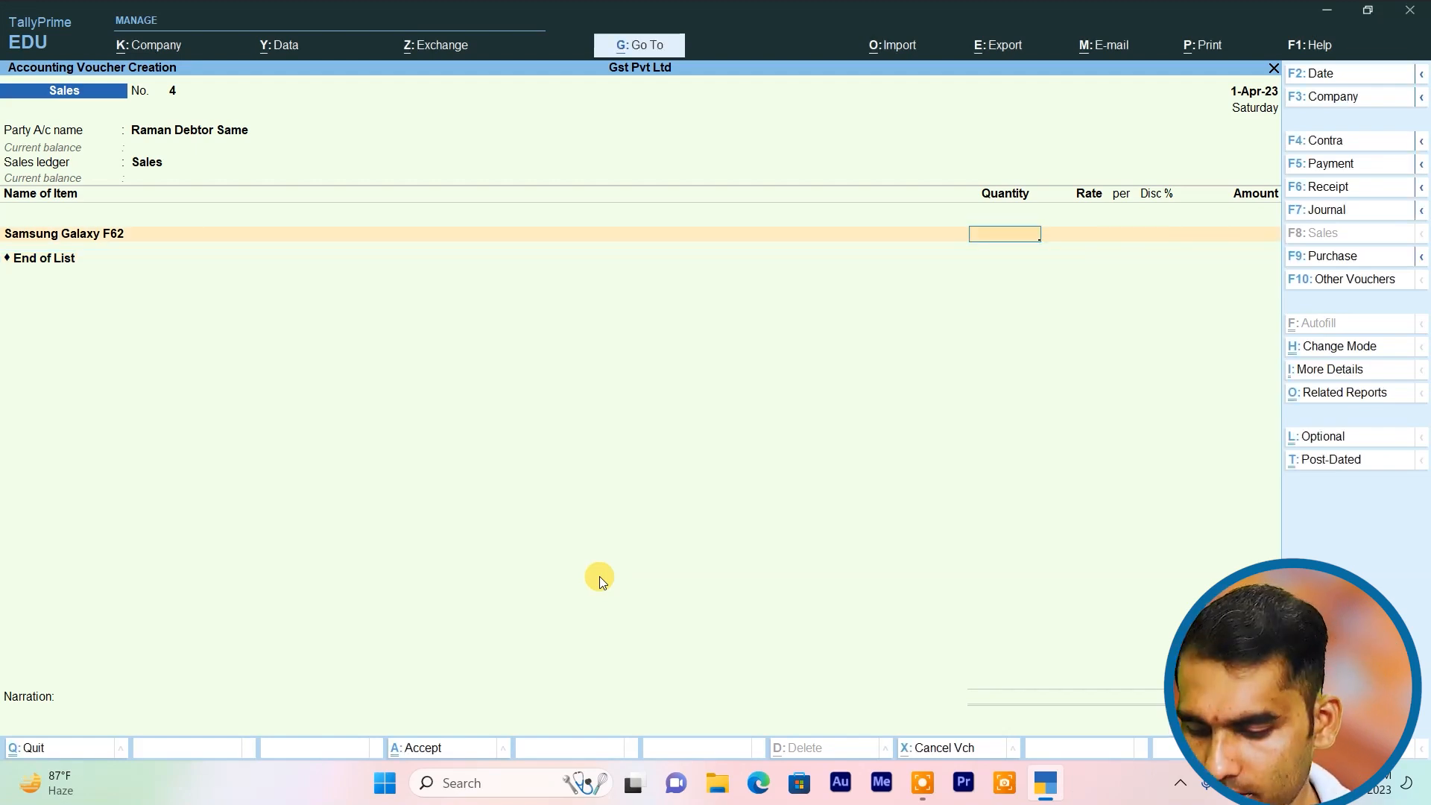
- Enter a quantity of 5 nos and a rate of 24,999 for the Samsung Galaxy F62
{"action": "type", "text": "5"}
{"action": "key", "text": "Return"}
{"action": "type", "text": "24999"}
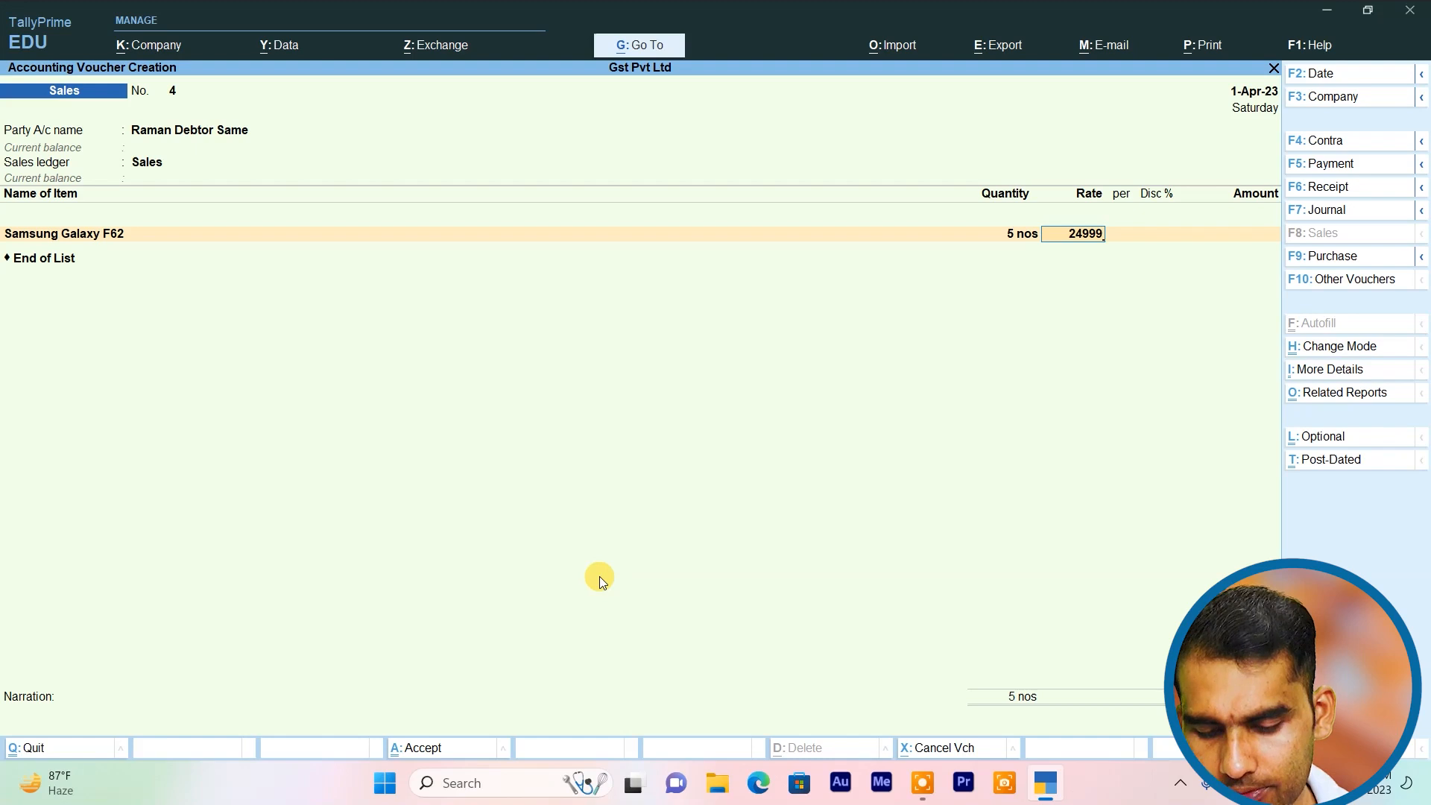
{"action": "key", "text": "Return"}
{"action": "key", "text": "Return"}
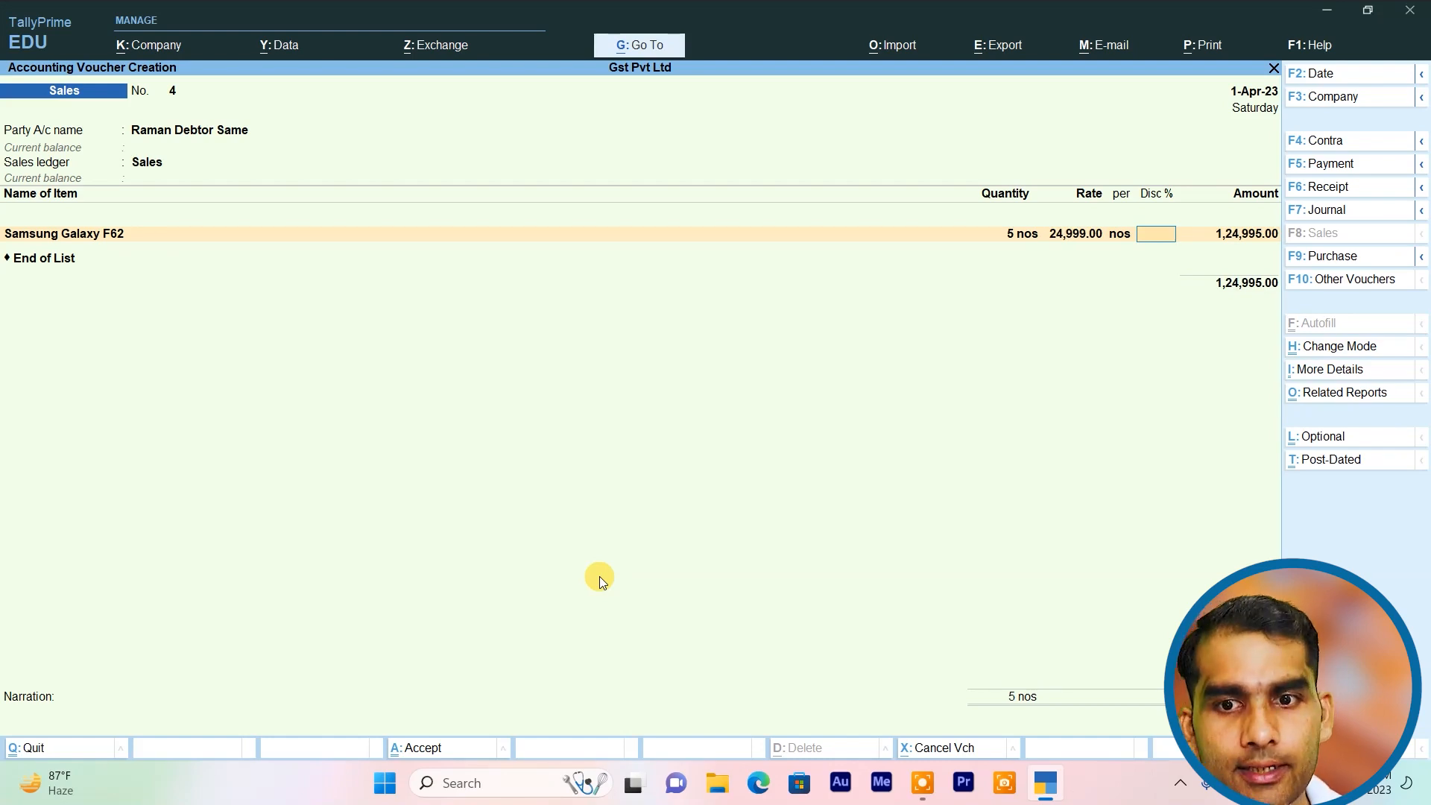
- Give the Samsung Galaxy F62 line a discount of 5 %
{"action": "type", "text": "10"}
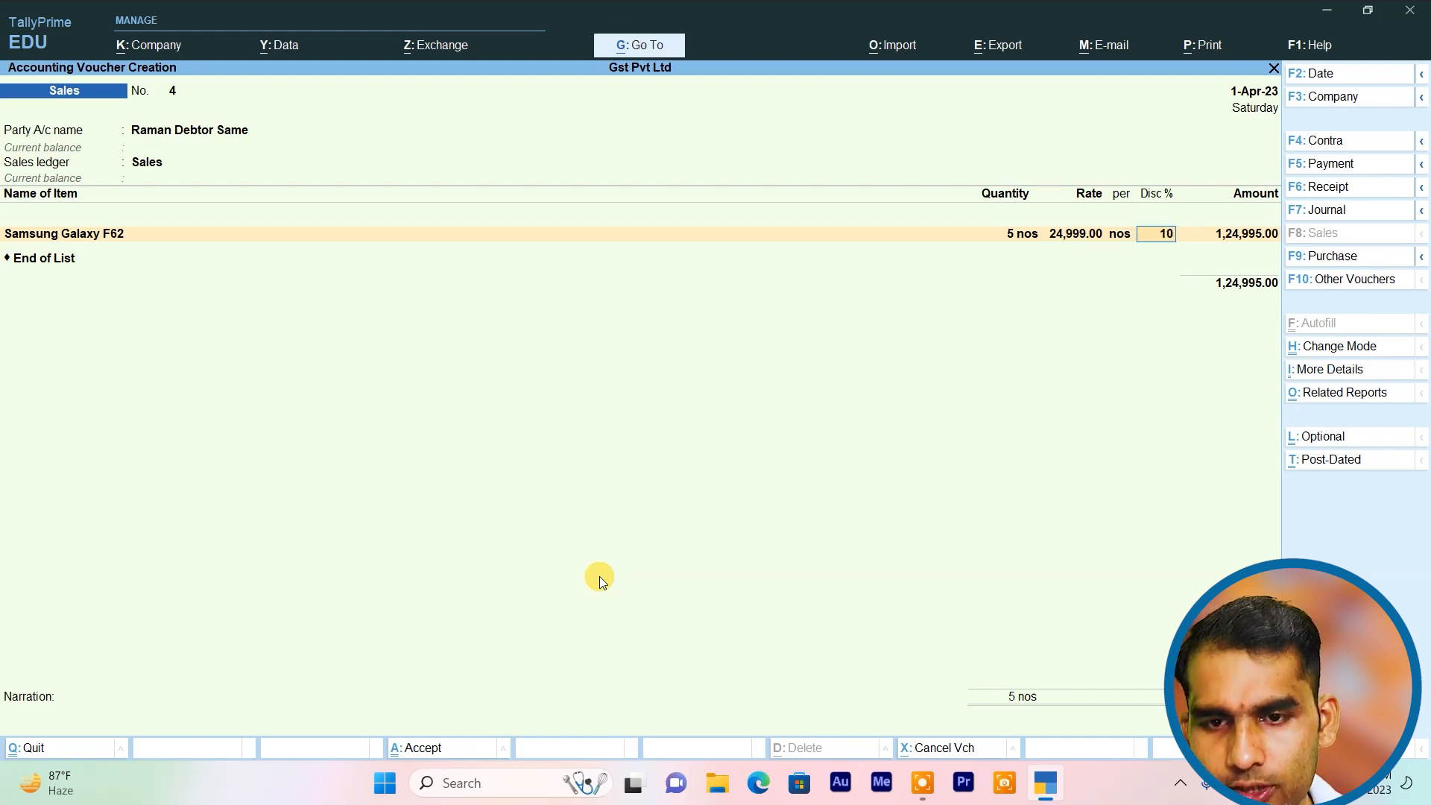
{"action": "key", "text": "BackSpace"}
{"action": "key", "text": "BackSpace"}
{"action": "type", "text": "5"}
{"action": "key", "text": "Return"}
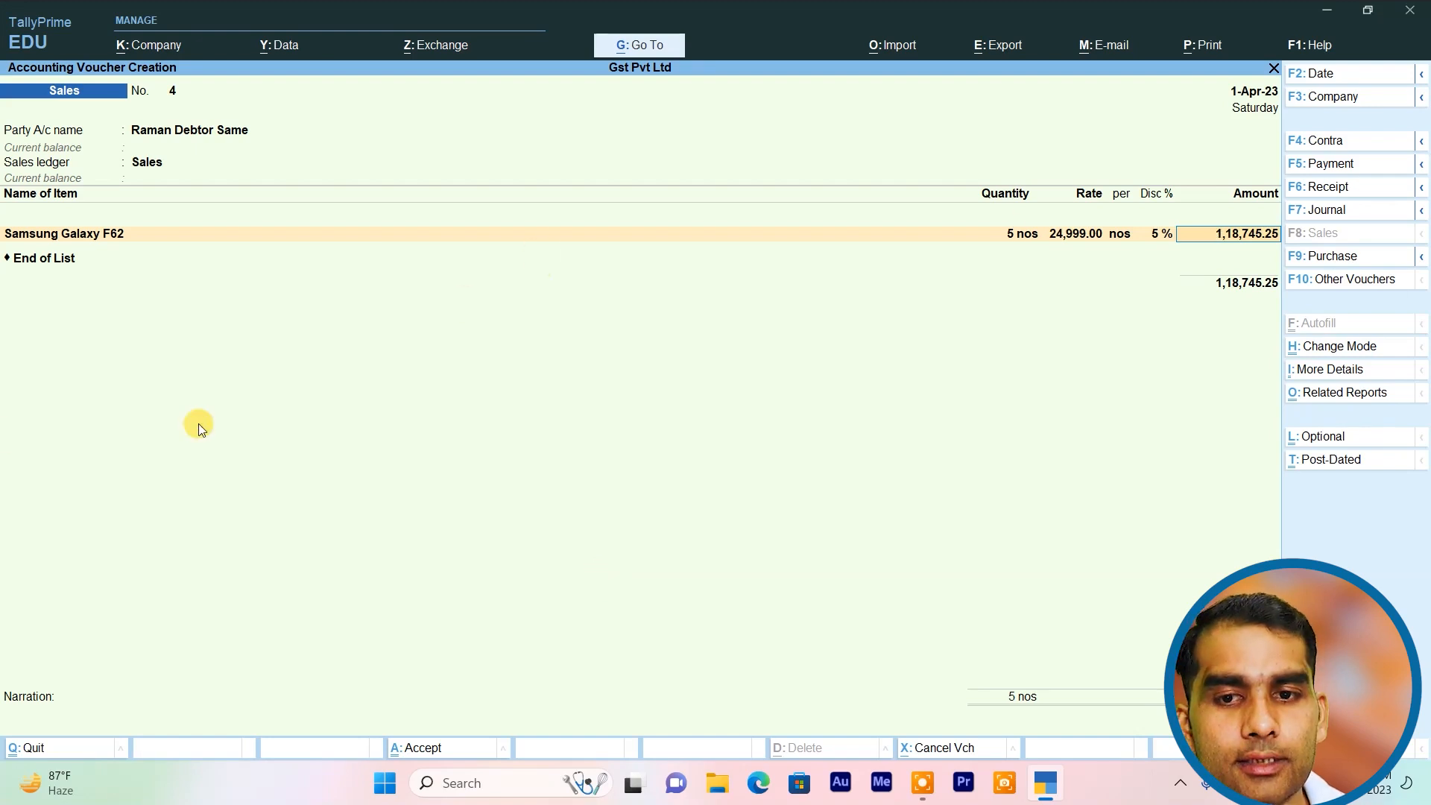
- Change the rate of the Samsung Galaxy F62 to 25,999 and end the item list
{"action": "left_click", "coordinate": [1084, 240]}
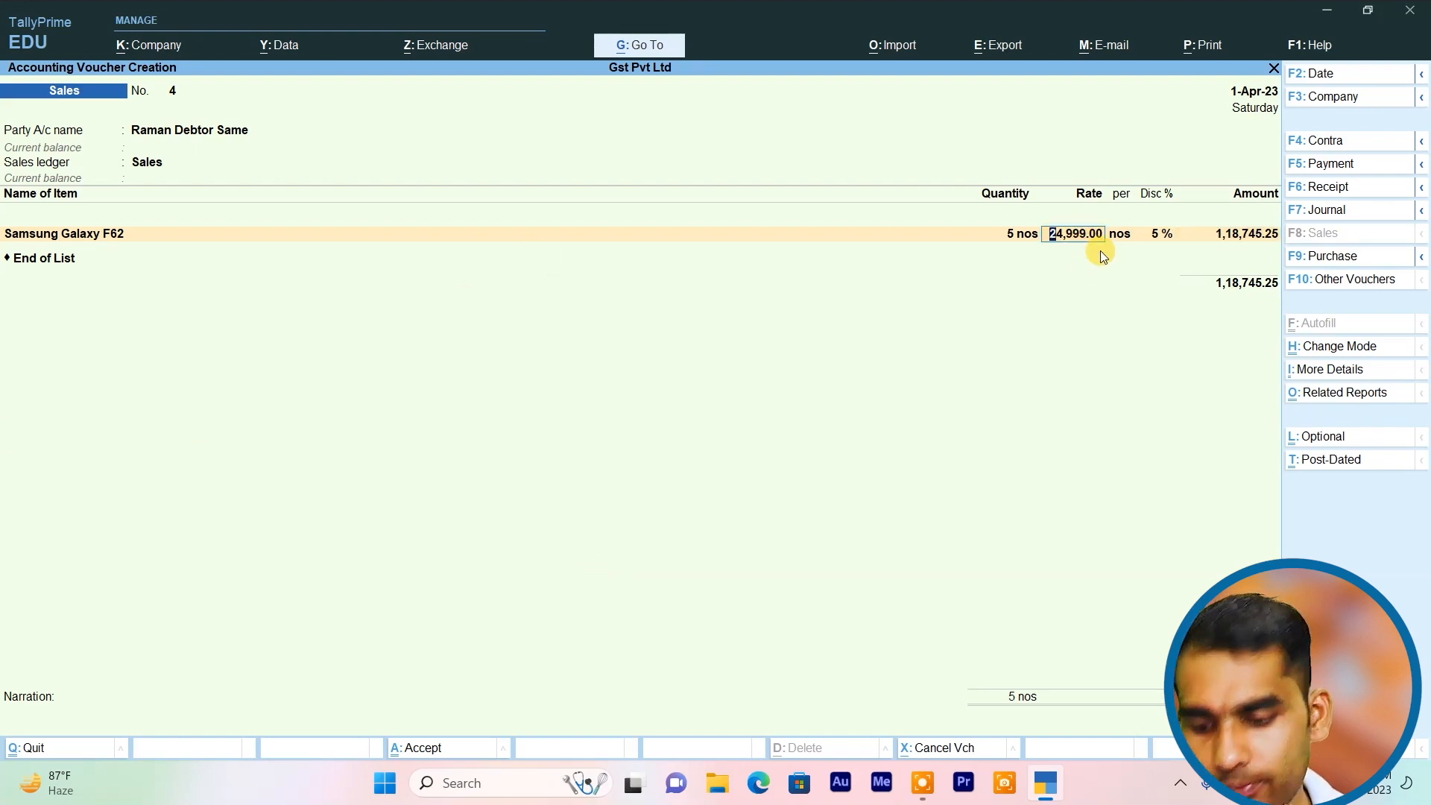
{"action": "type", "text": "25999"}
{"action": "key", "text": "Return"}
{"action": "key", "text": "Return"}
{"action": "key", "text": "Return"}
{"action": "key", "text": "Return"}
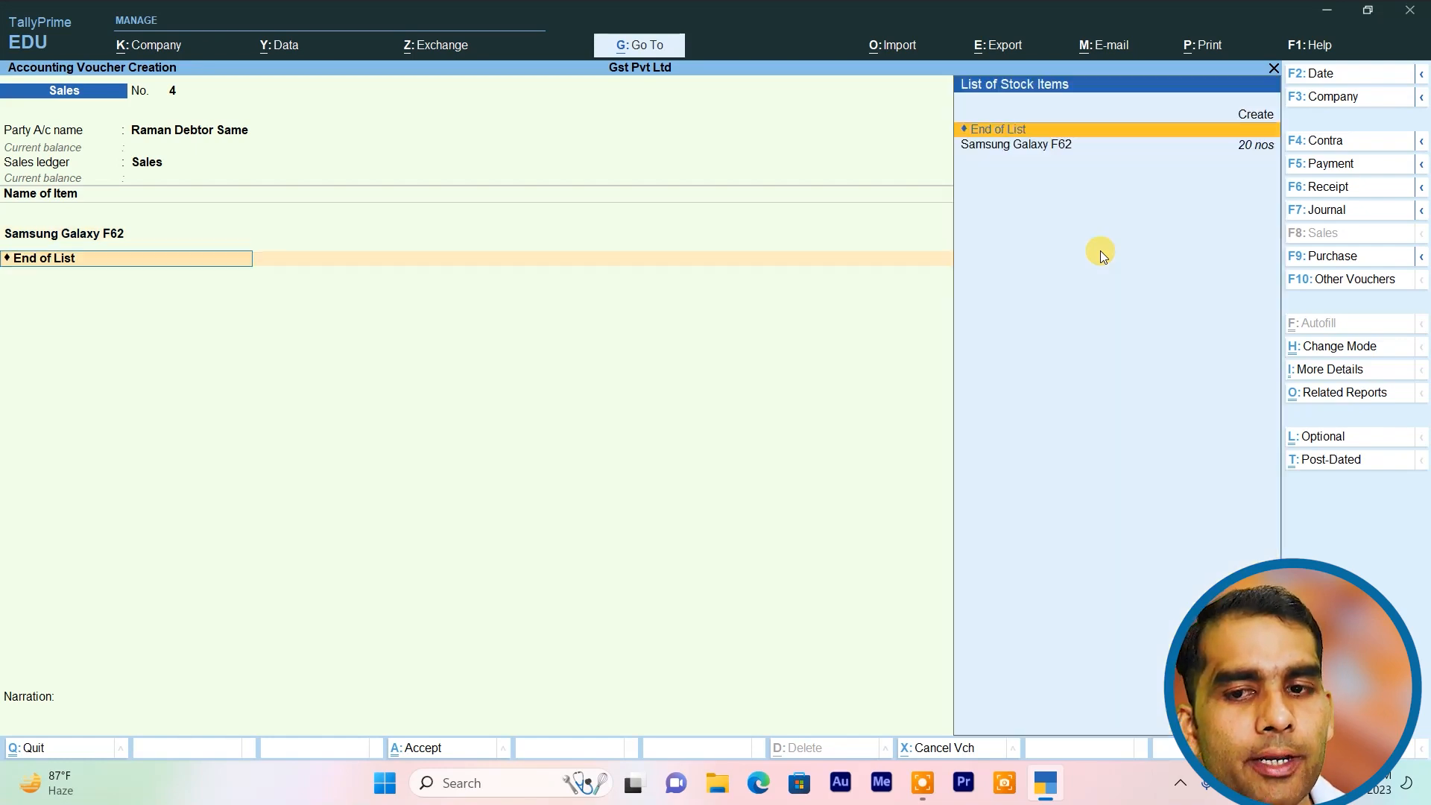
{"action": "key", "text": "Return"}
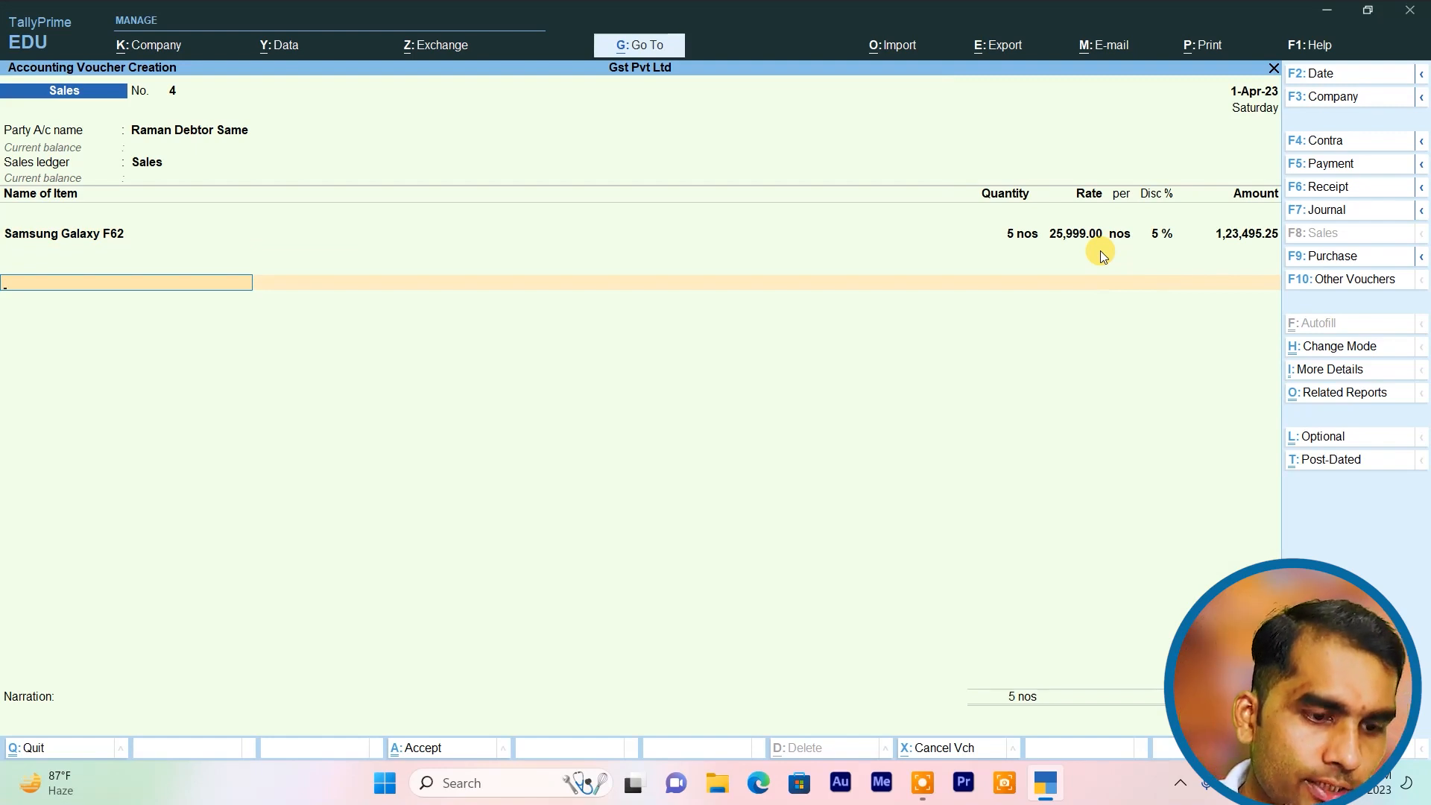
- Add the S Gst tax ledger below the Samsung Galaxy F62 line
{"action": "type", "text": "O"}
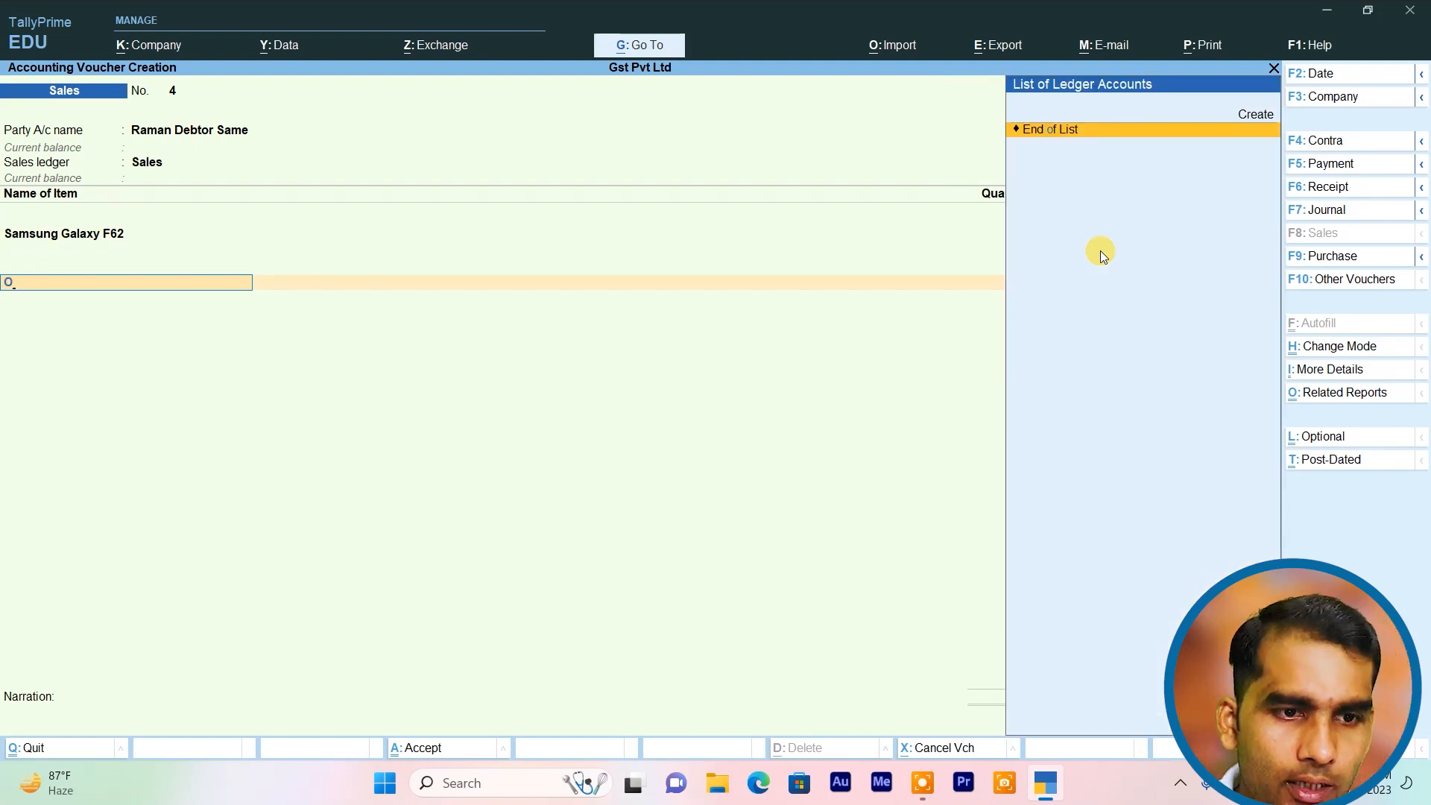
{"action": "key", "text": "BackSpace"}
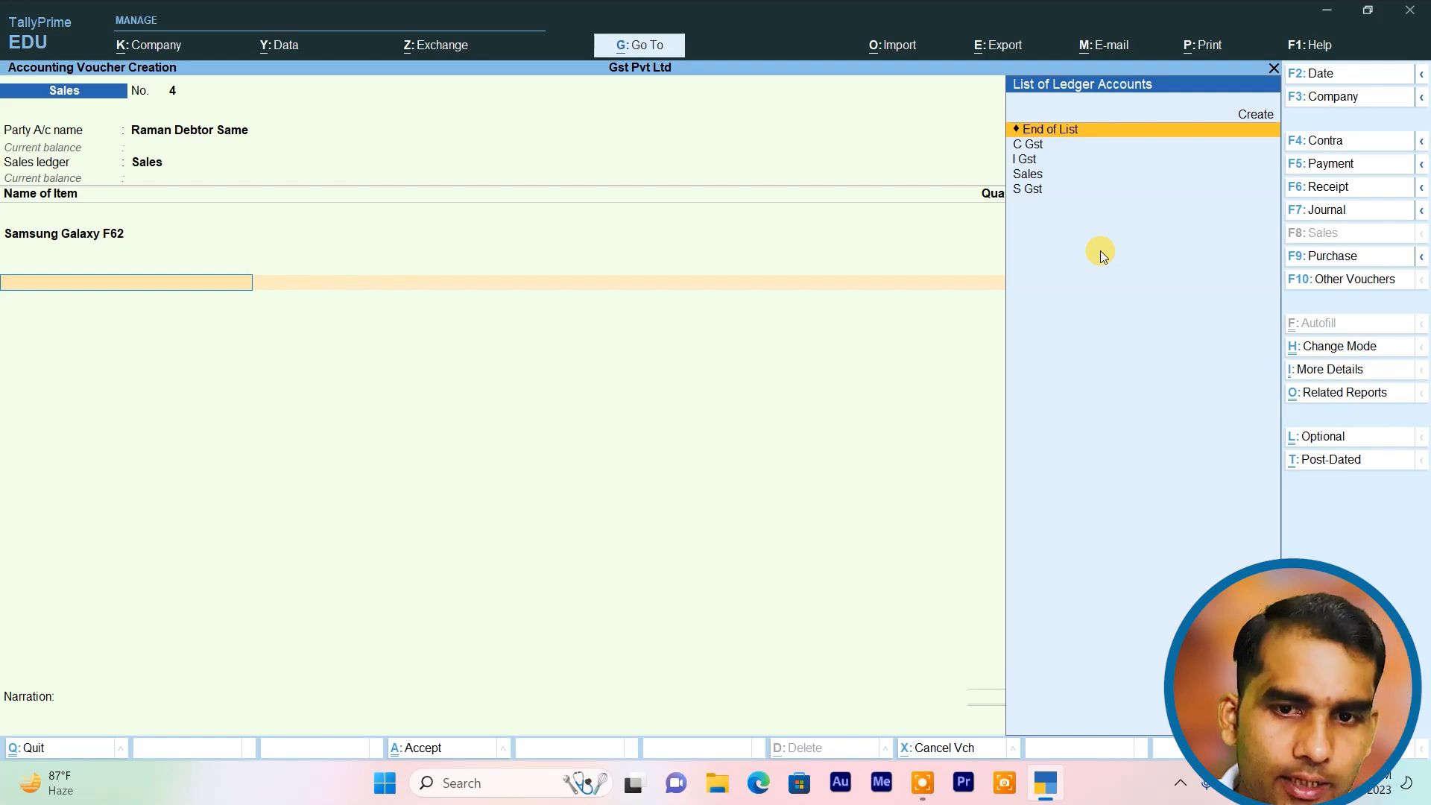
{"action": "key", "text": "Down"}
{"action": "key", "text": "Down"}
{"action": "key", "text": "Down"}
{"action": "key", "text": "Down"}
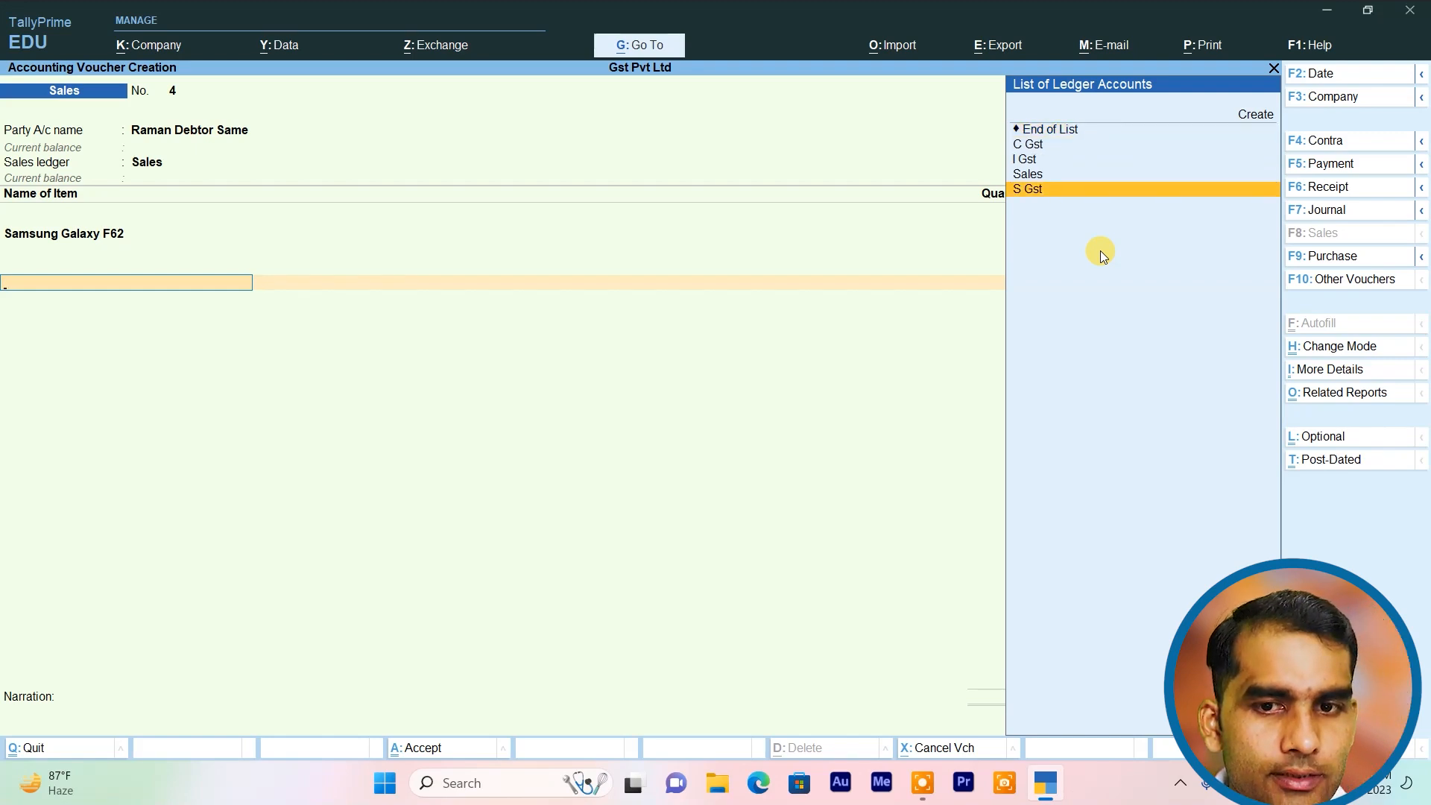
{"action": "key", "text": "Return"}
{"action": "key", "text": "Return"}
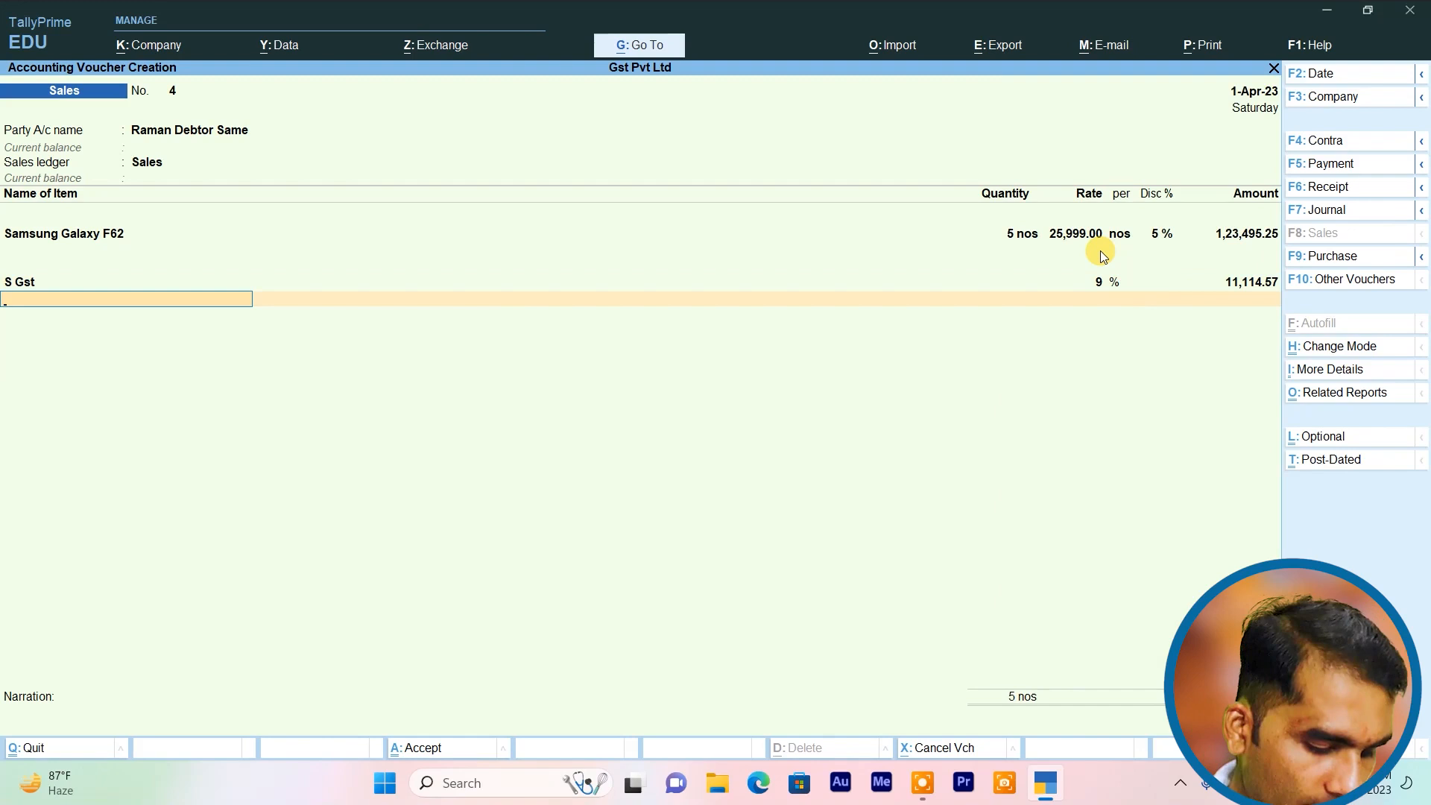
- Add the C Gst tax ledger, save the sales voucher and leave voucher entry
{"action": "type", "text": "C"}
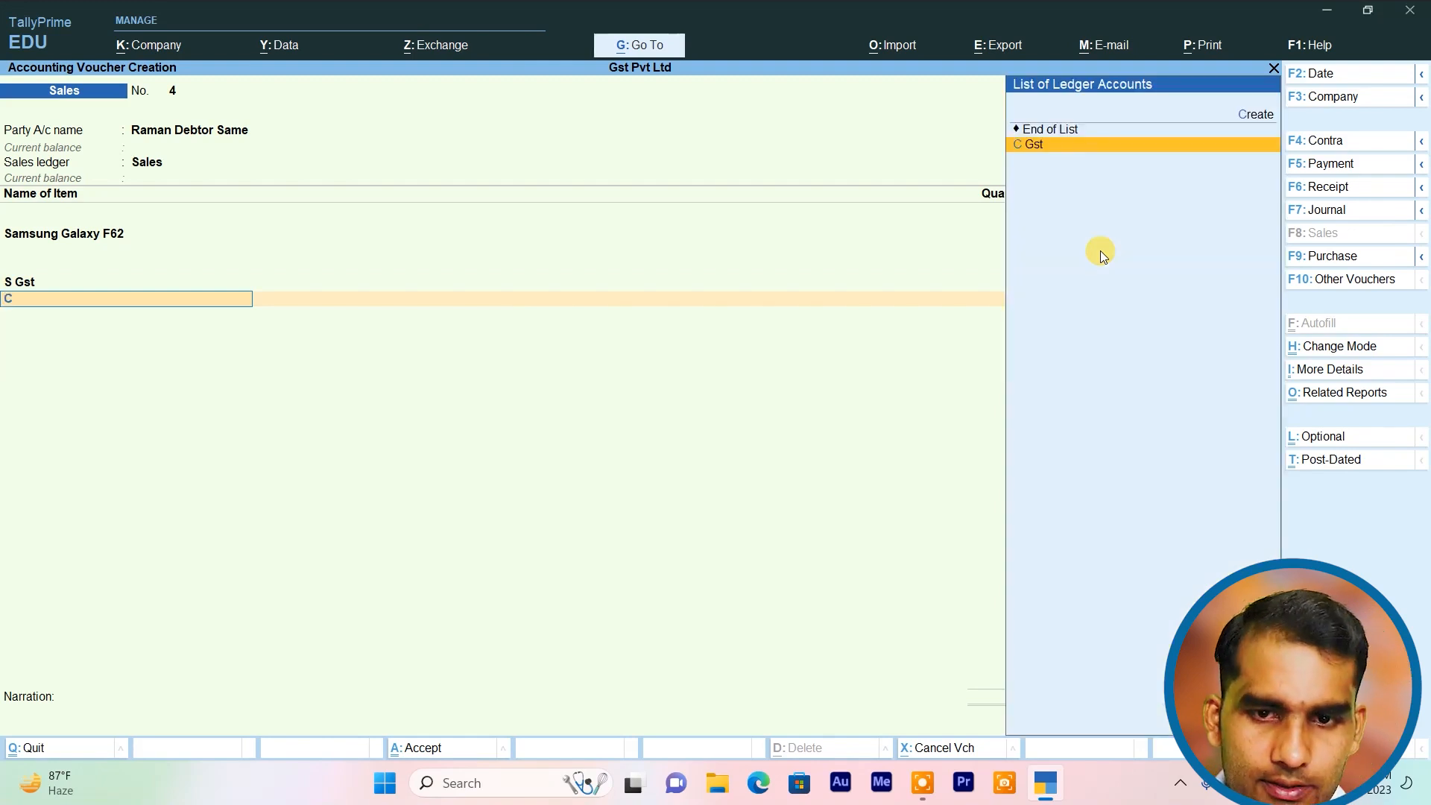
{"action": "key", "text": "Return"}
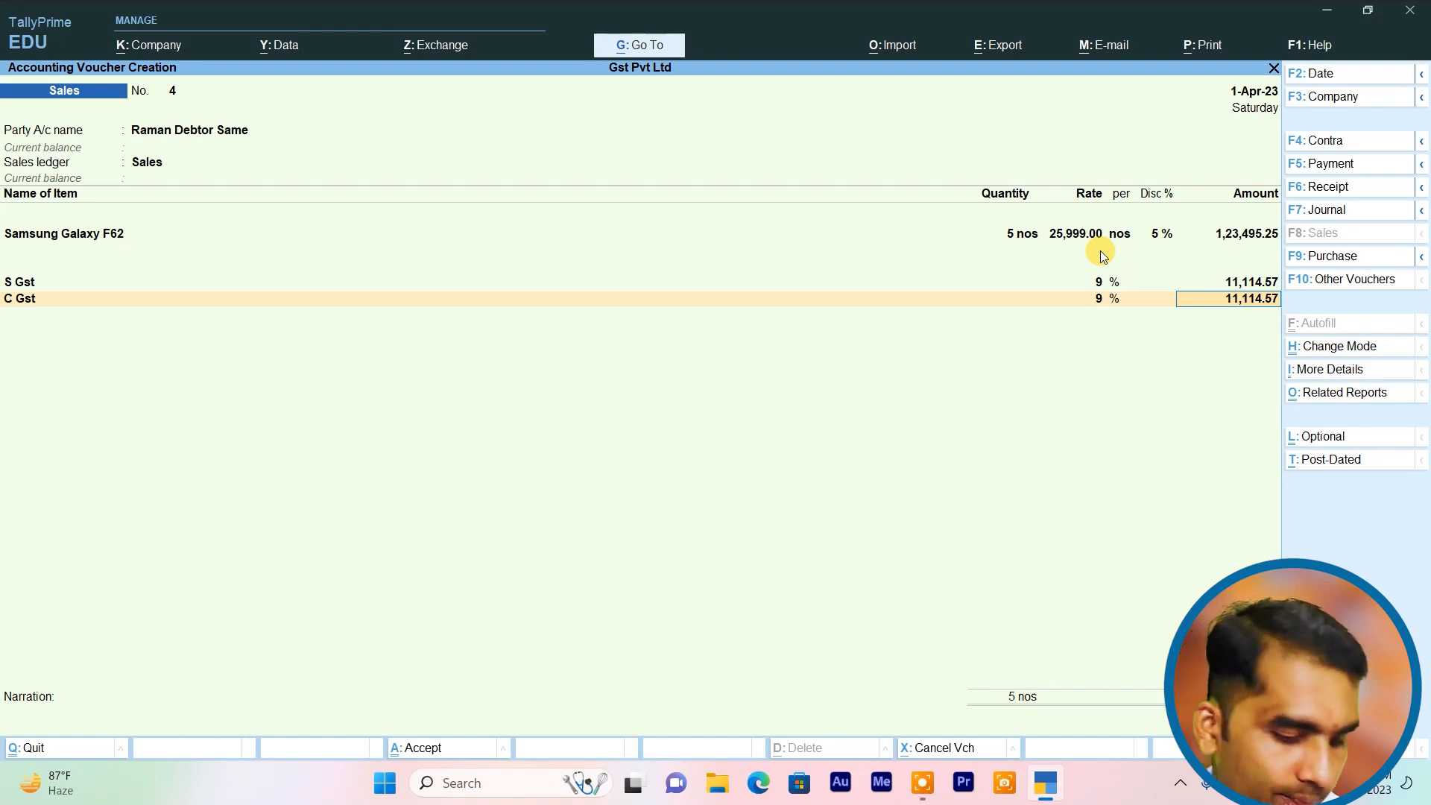
{"action": "key", "text": "ctrl+a"}
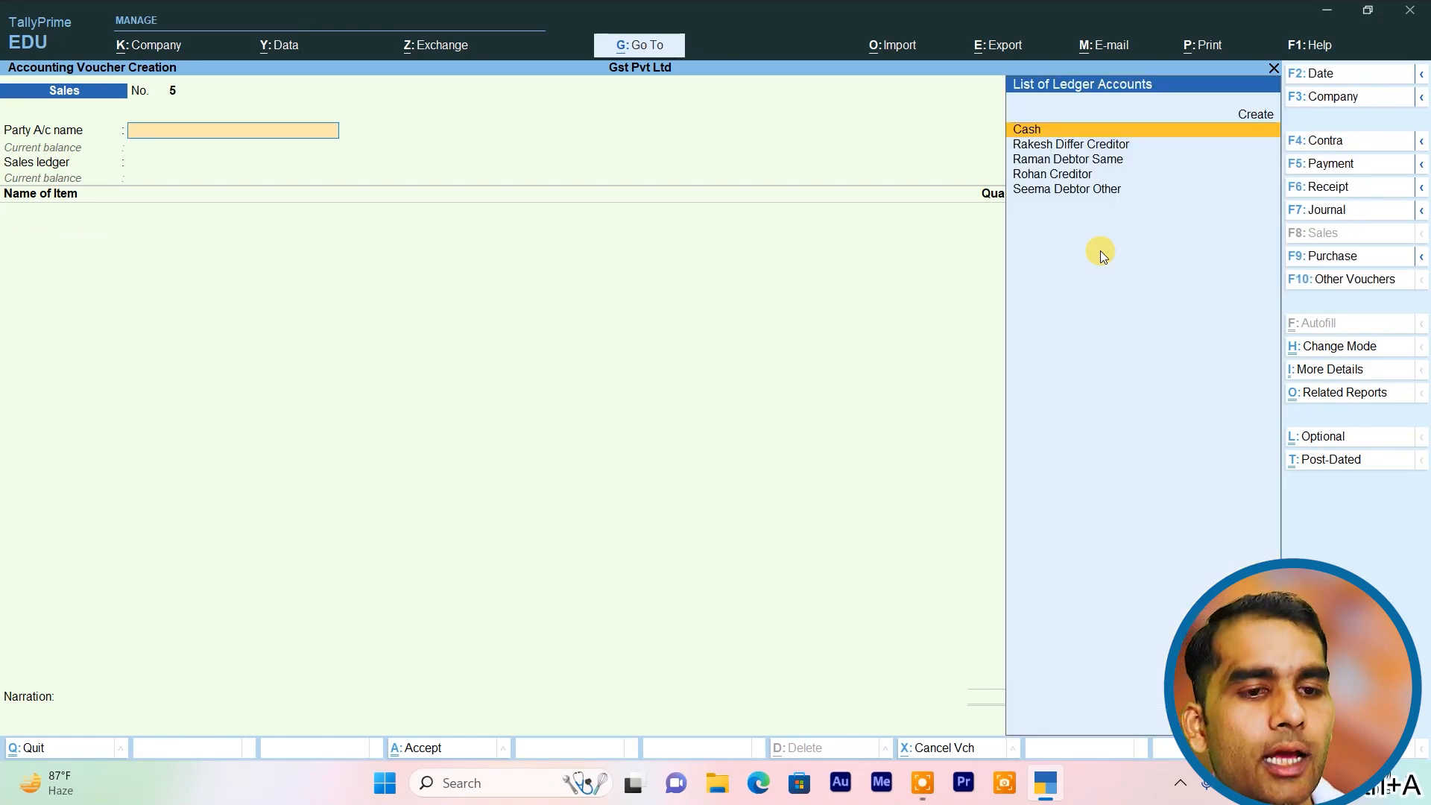
{"action": "key", "text": "Escape"}
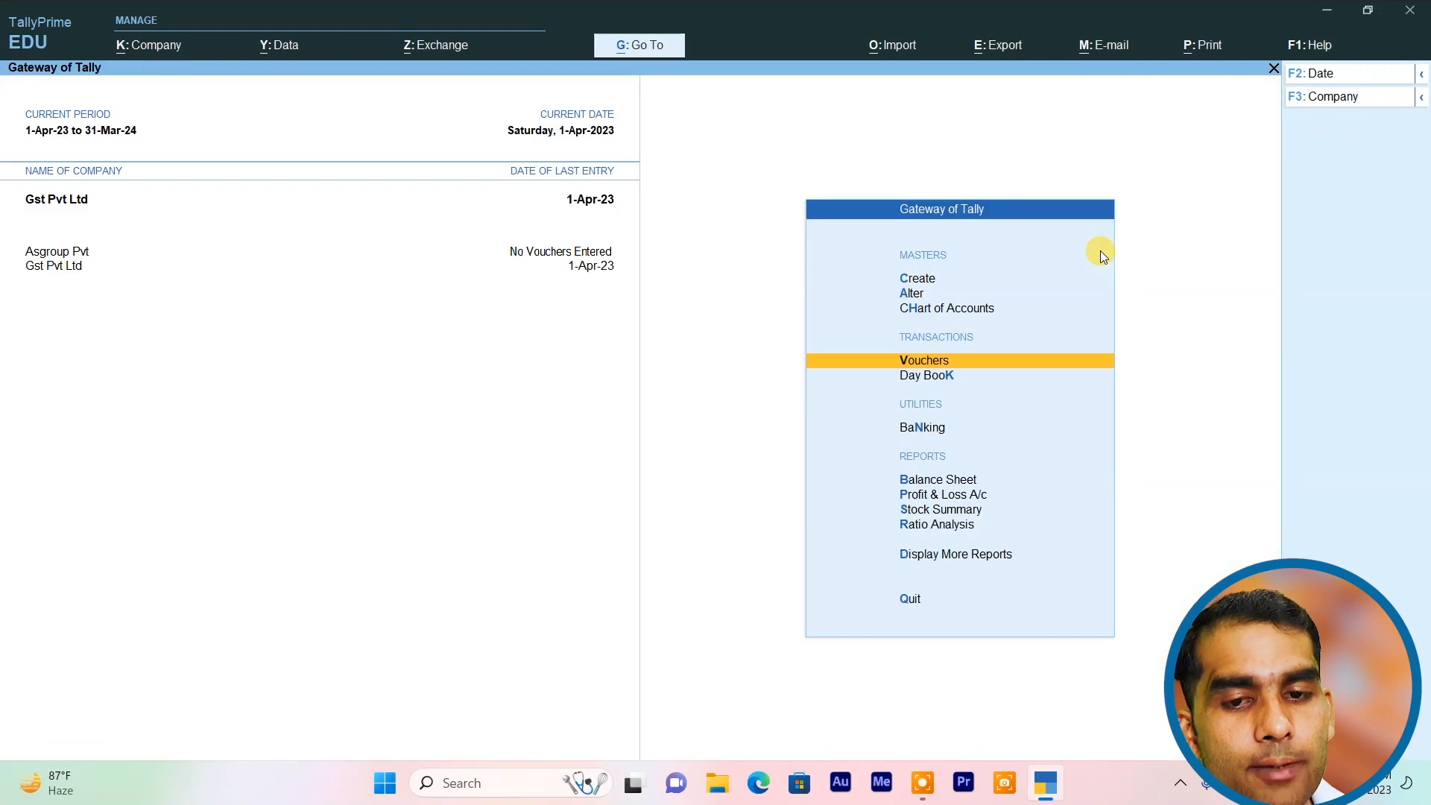
- Find the Bills Receivable report with "Rec", examine the pending bills and close the report
{"action": "key", "text": "alt+g"}
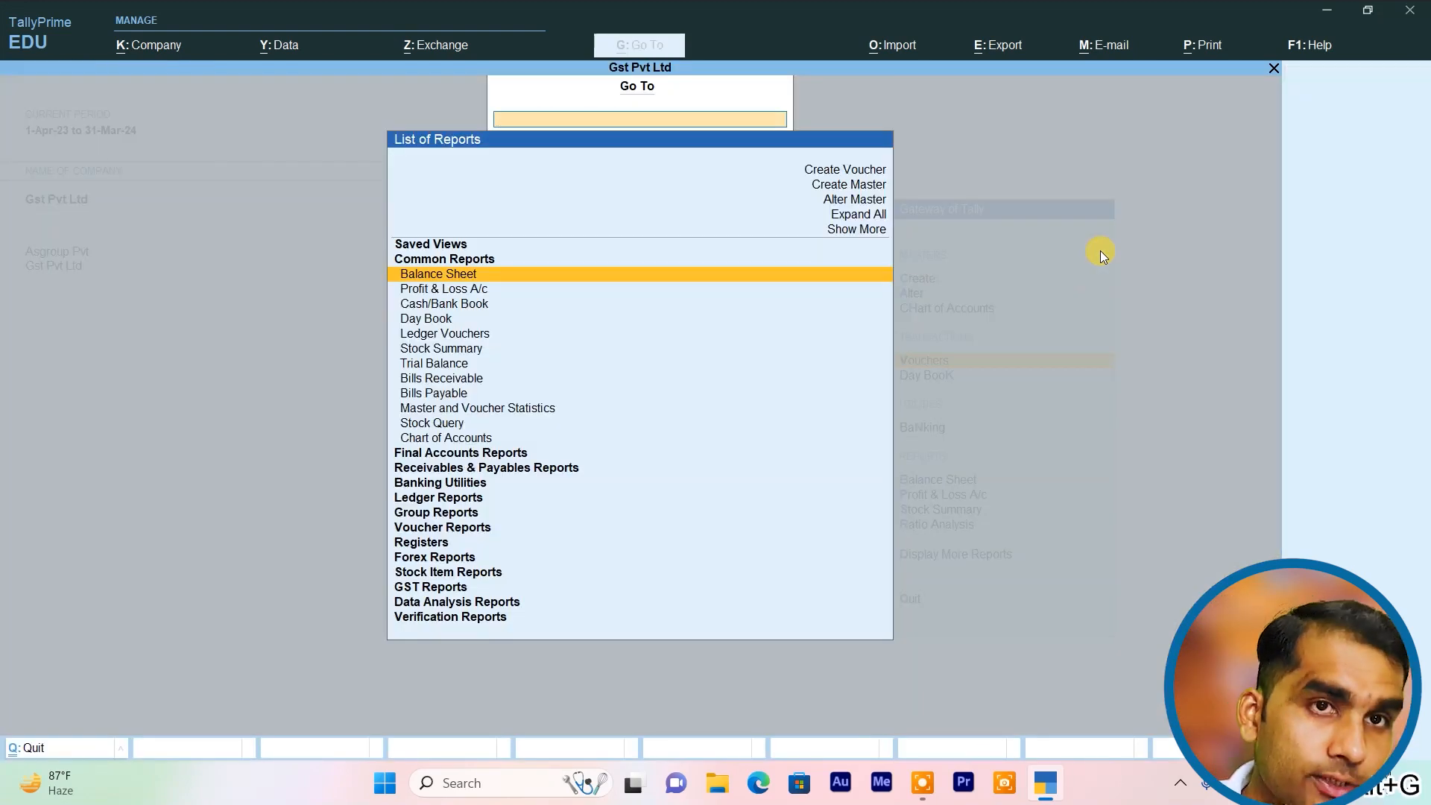
{"action": "type", "text": "Rec"}
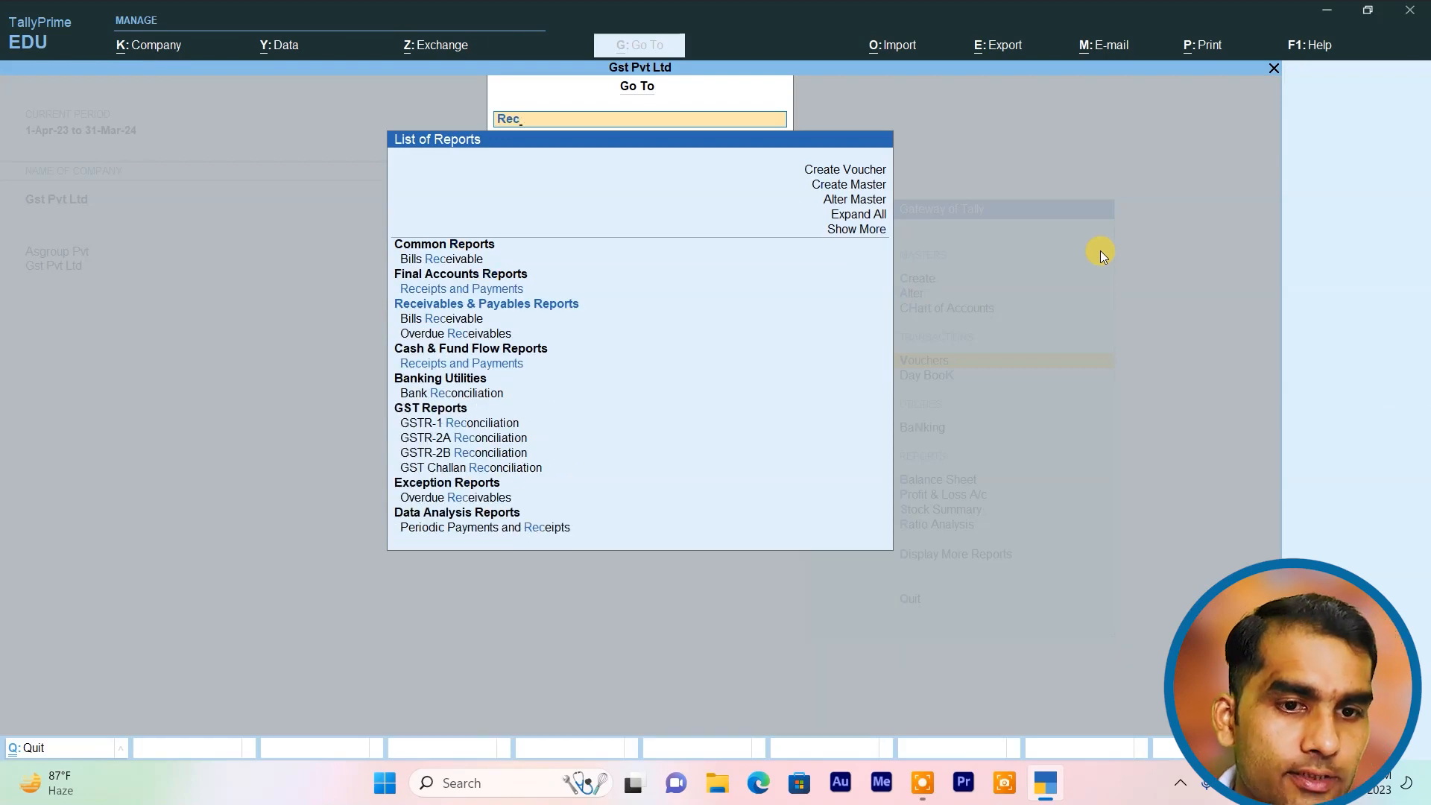
{"action": "key", "text": "Up"}
{"action": "key", "text": "Return"}
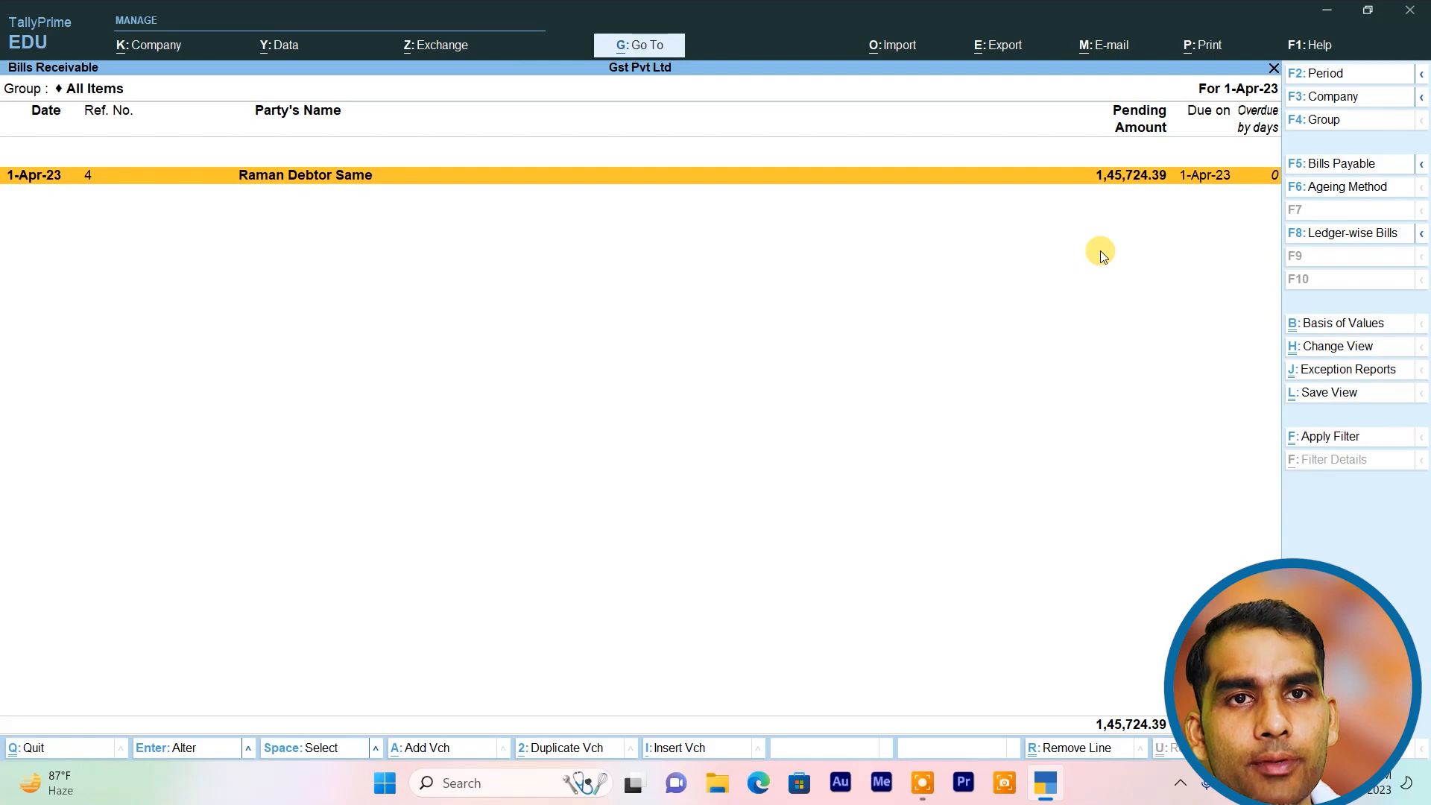
{"action": "key", "text": "Escape"}
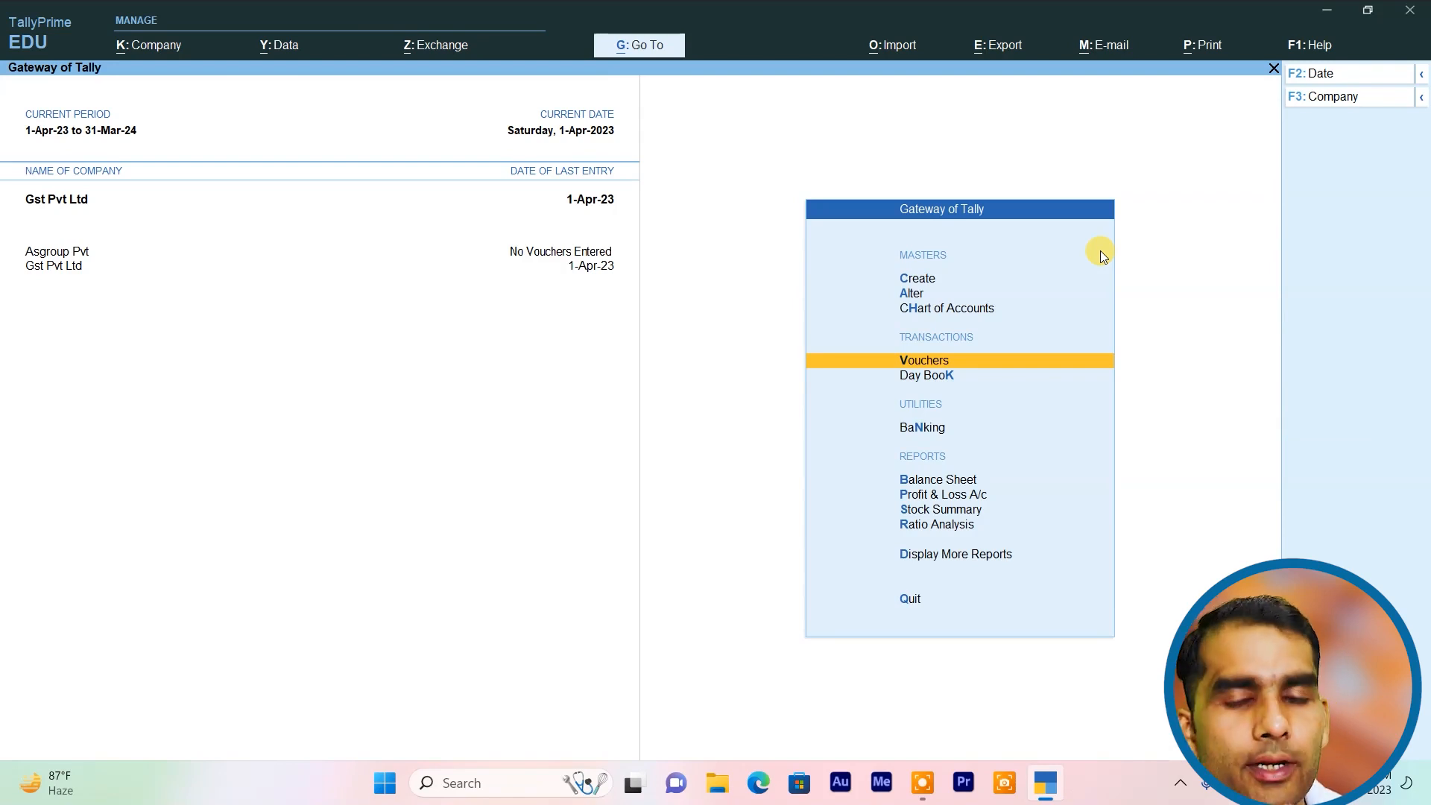
- Start creating a new ledger and name it Discount Allowed
{"action": "key", "text": "Up"}
{"action": "key", "text": "Up"}
{"action": "key", "text": "Up"}
{"action": "key", "text": "Up"}
{"action": "key", "text": "Down"}
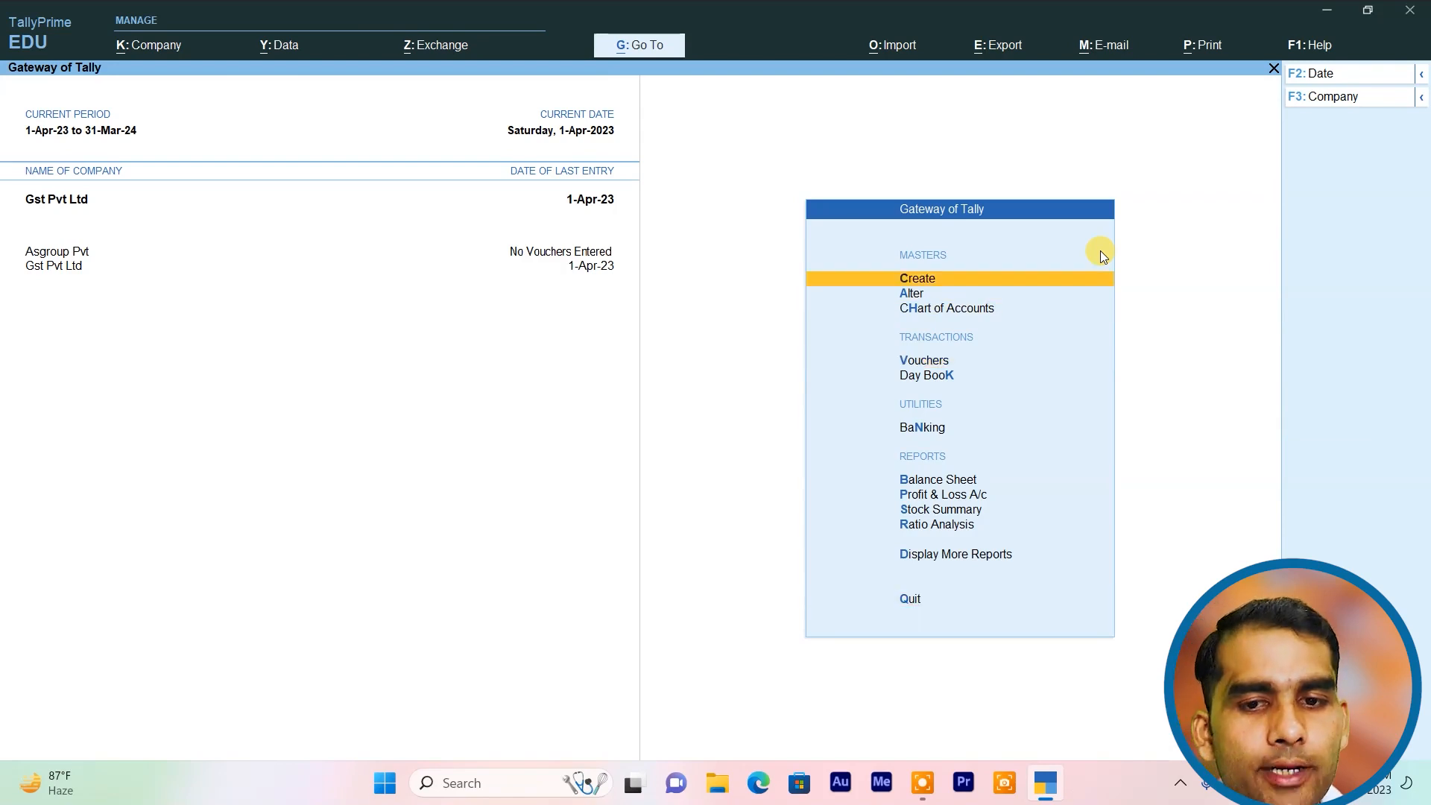
{"action": "key", "text": "Return"}
{"action": "key", "text": "Down"}
{"action": "key", "text": "Return"}
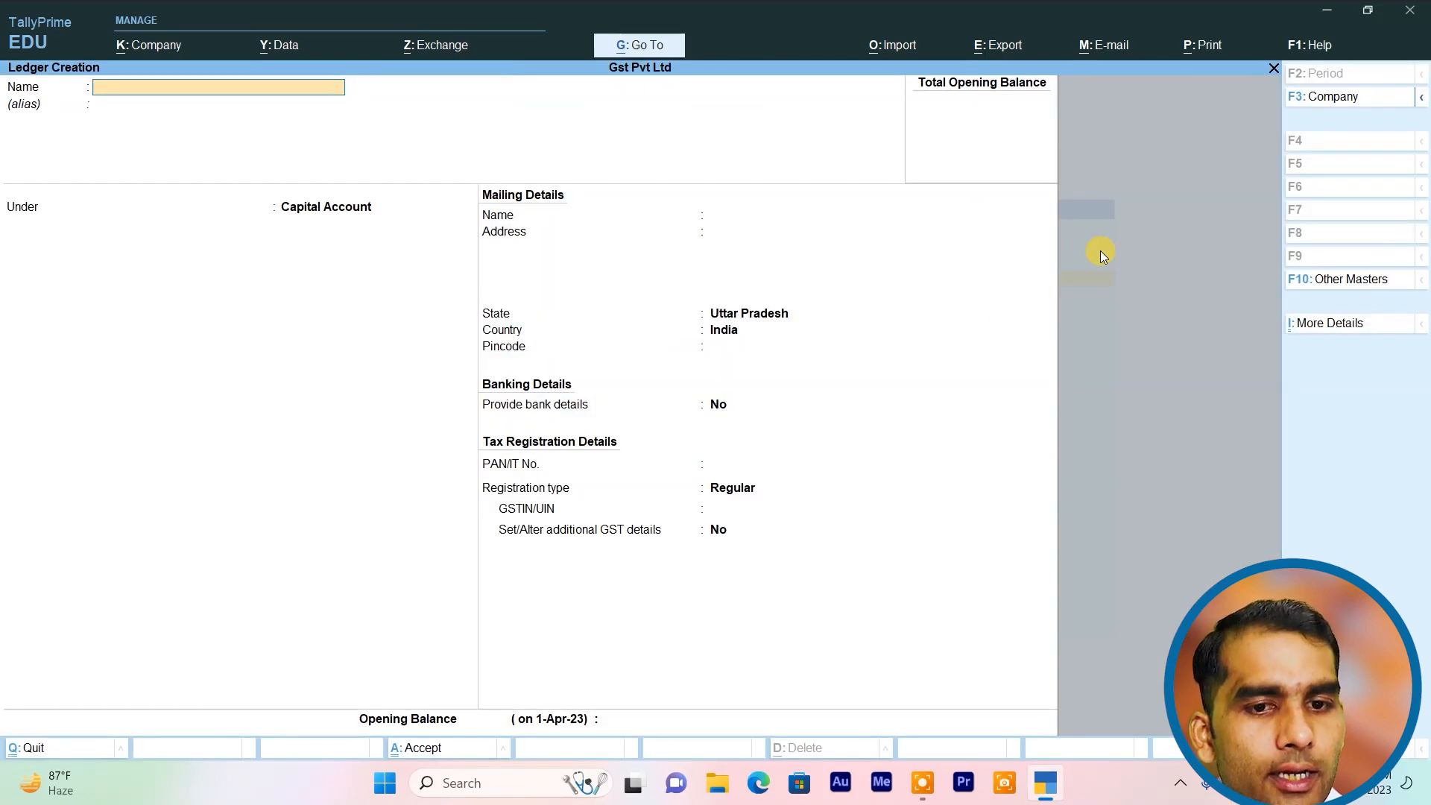
{"action": "type", "text": "Discount Allowed"}
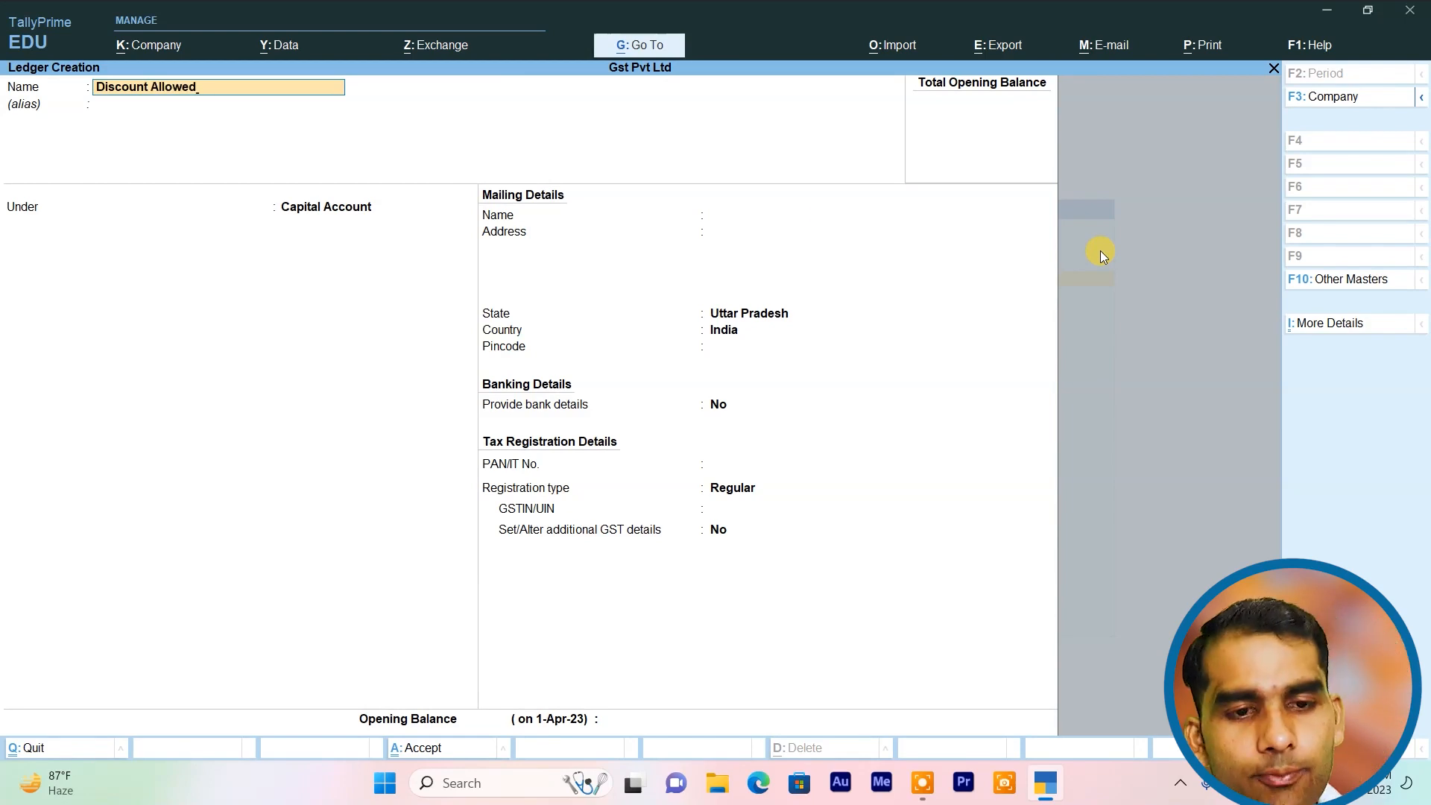
- Place the Discount Allowed ledger under Indirect Expenses, save it and leave master creation
{"action": "key", "text": "Return"}
{"action": "key", "text": "BackSpace"}
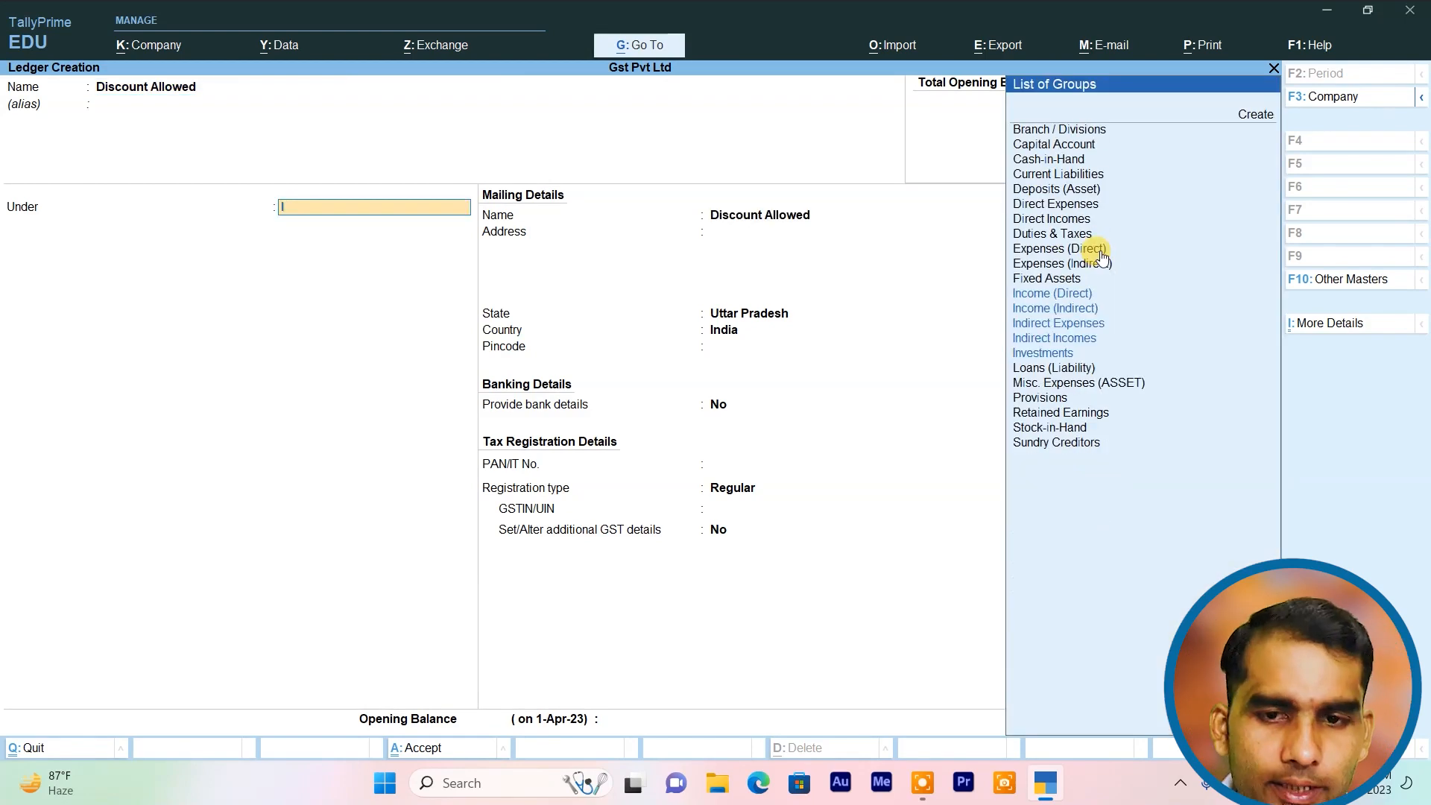
{"action": "key", "text": "Down"}
{"action": "key", "text": "Down"}
{"action": "key", "text": "Down"}
{"action": "key", "text": "Return"}
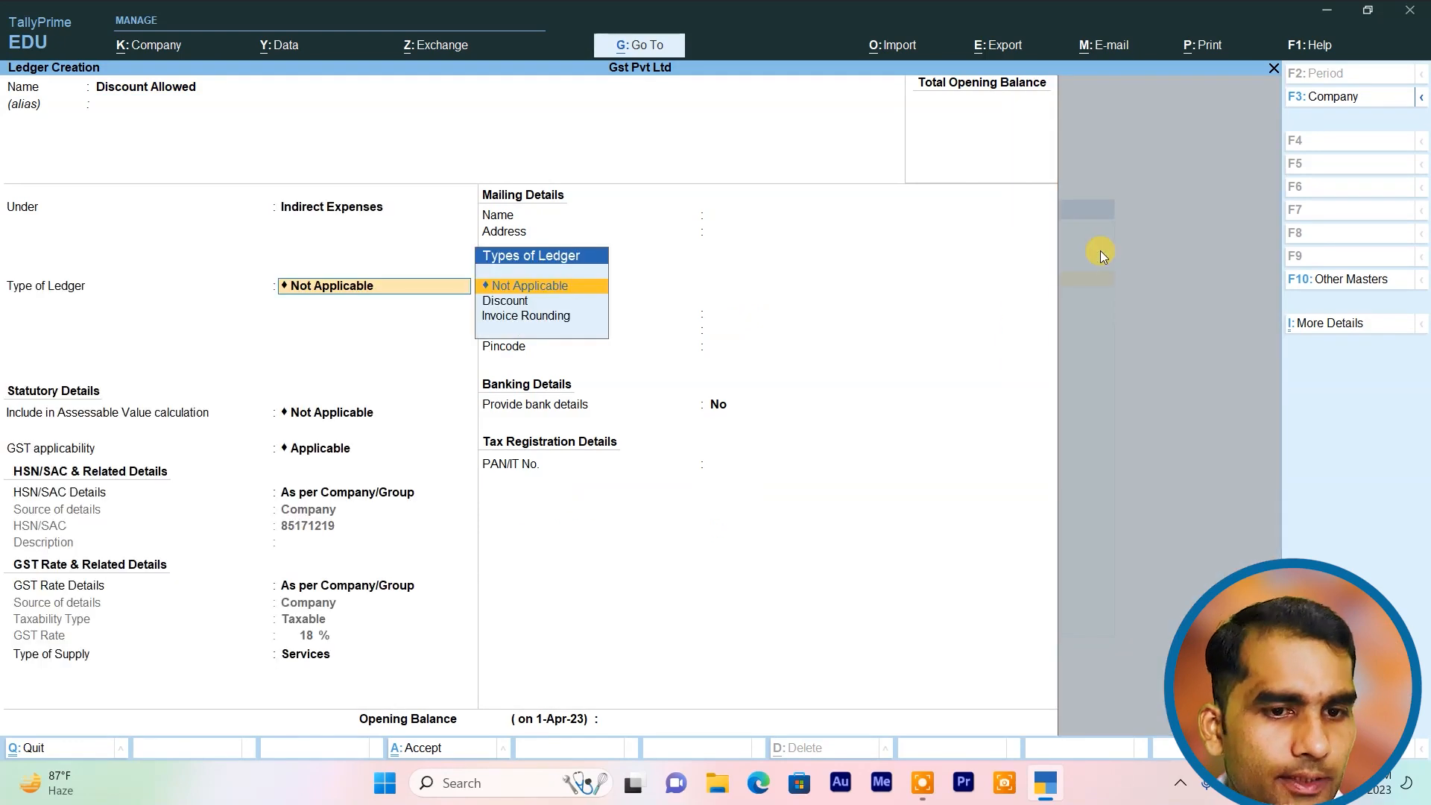
{"action": "key", "text": "ctrl+a"}
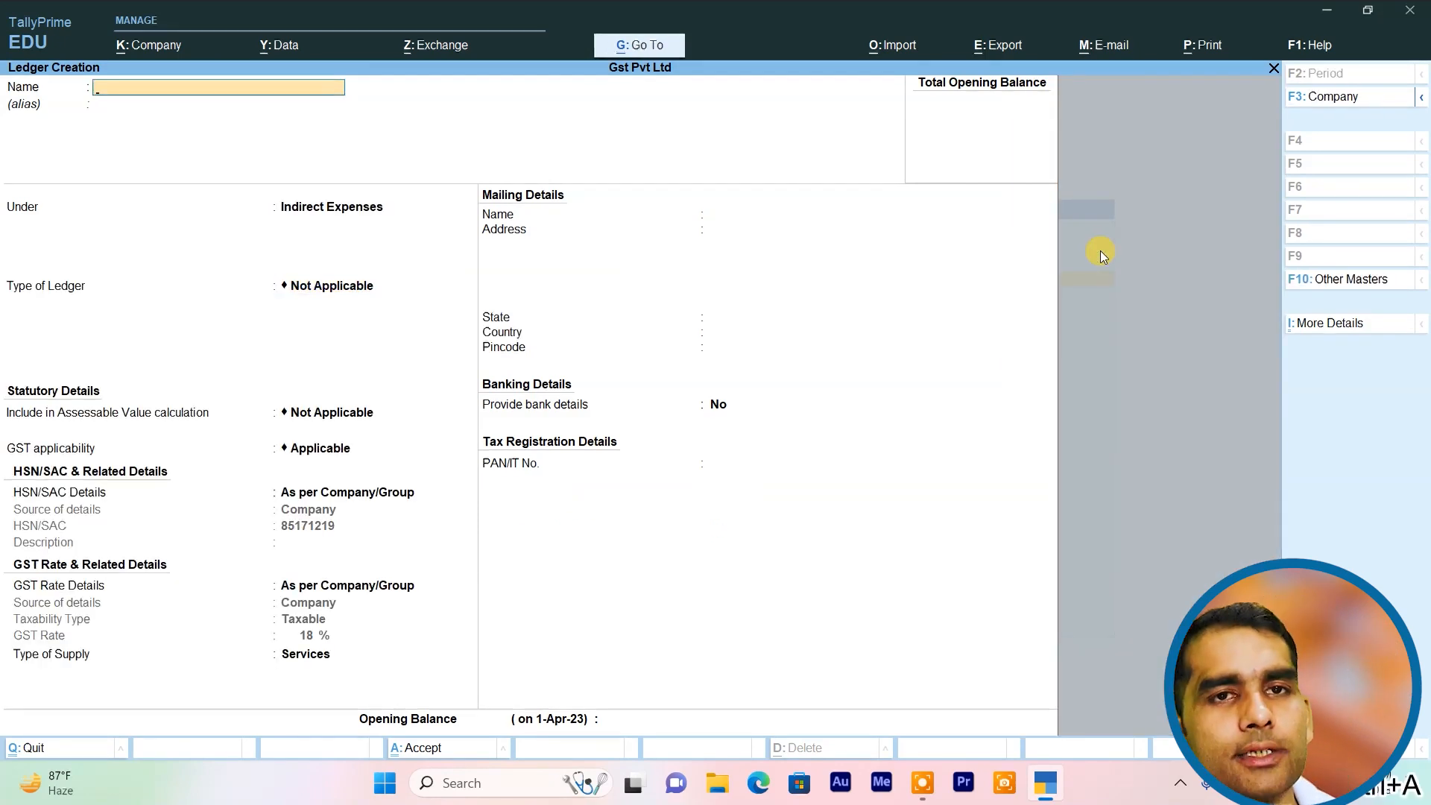
{"action": "key", "text": "Escape"}
{"action": "key", "text": "Return"}
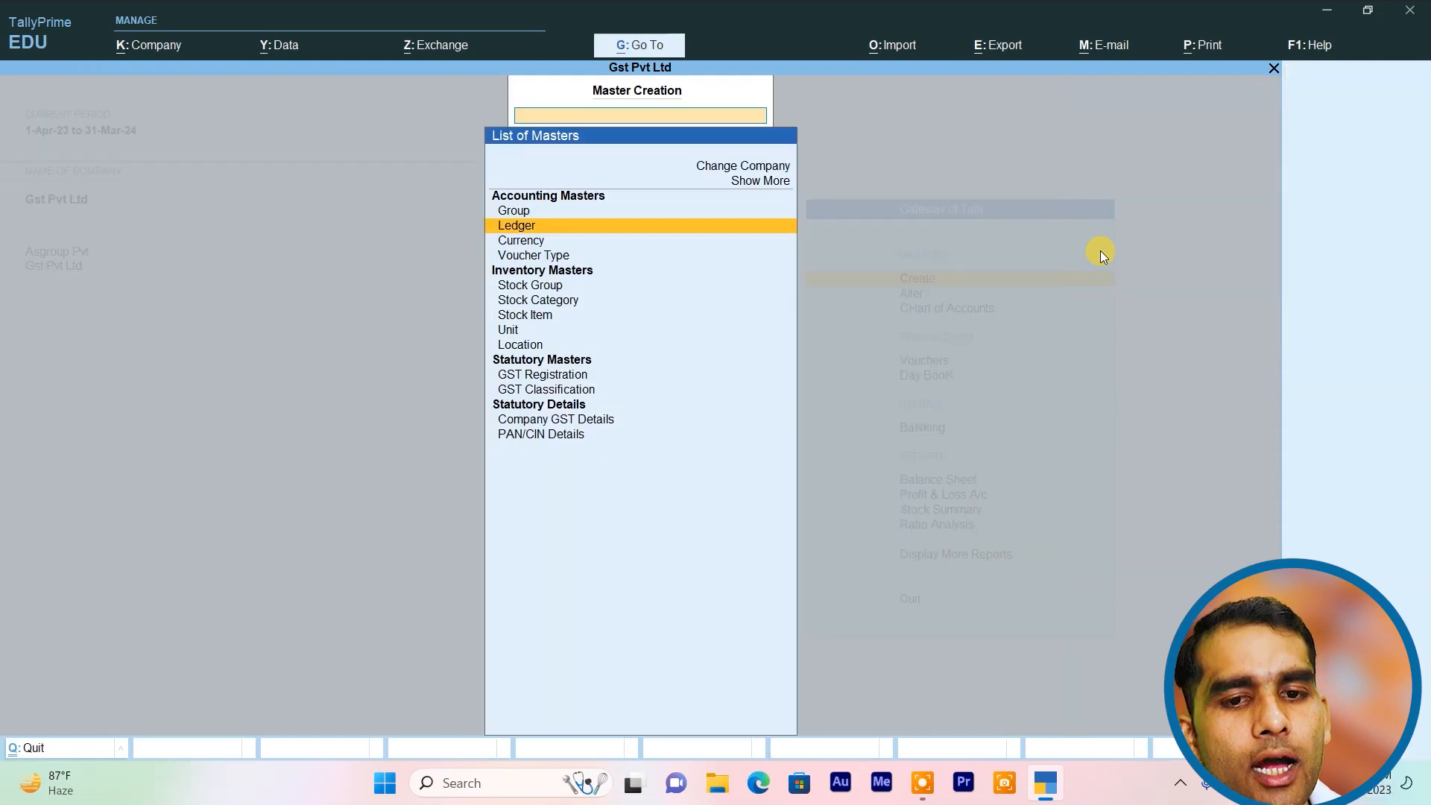
{"action": "key", "text": "Escape"}
- Start a receipt voucher and change its mode to Double Entry
{"action": "key", "text": "Down"}
{"action": "key", "text": "Down"}
{"action": "key", "text": "Down"}
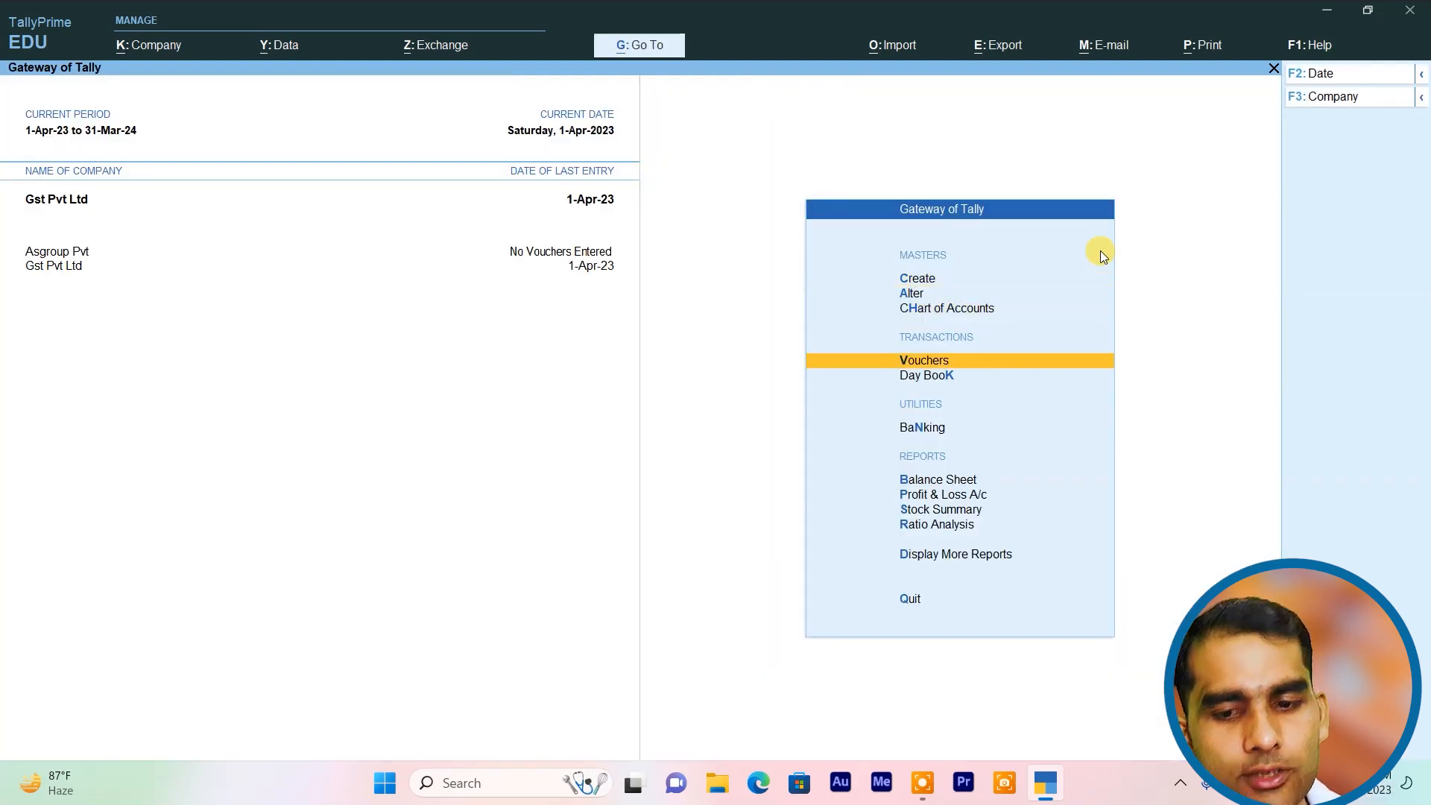
{"action": "key", "text": "Return"}
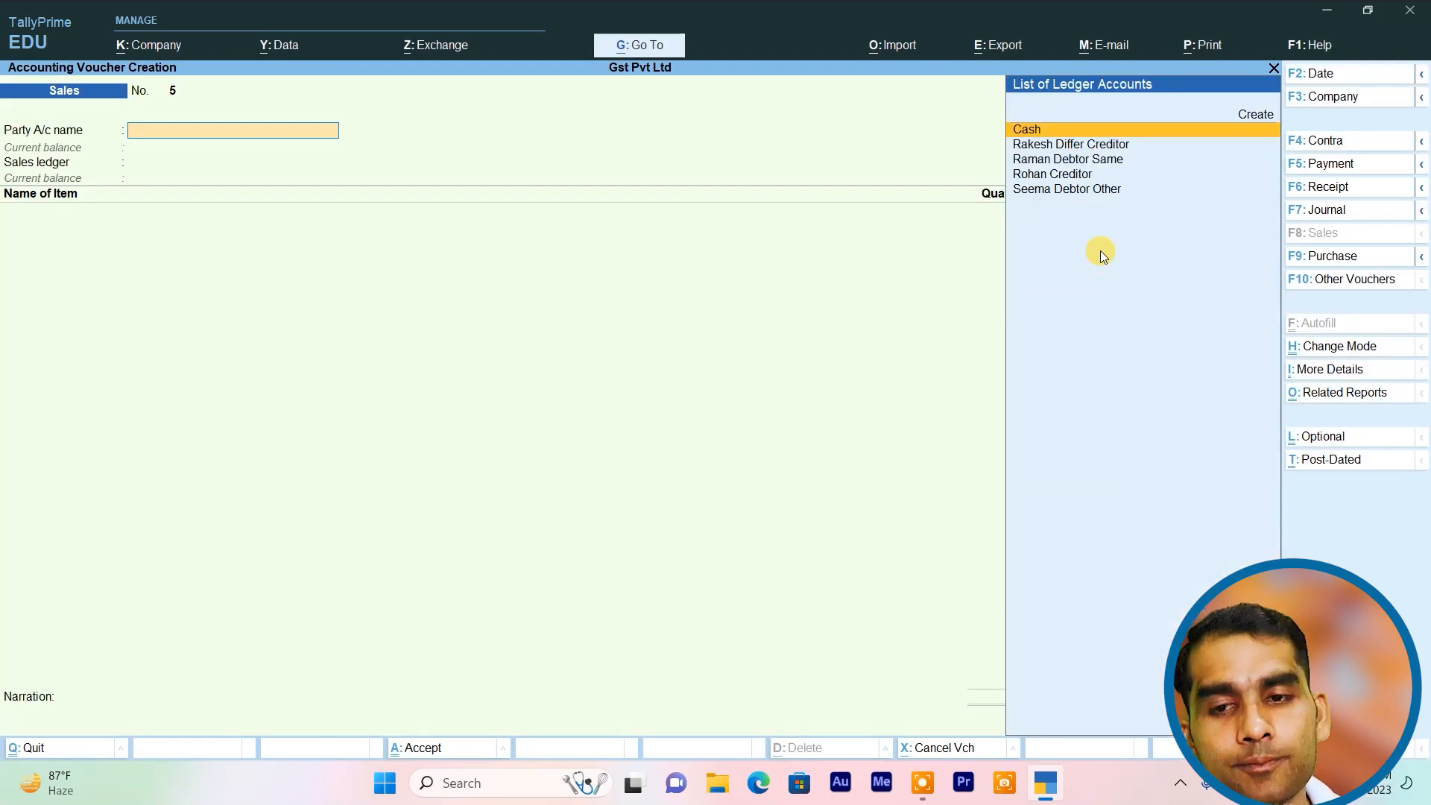
{"action": "left_click", "coordinate": [1330, 187]}
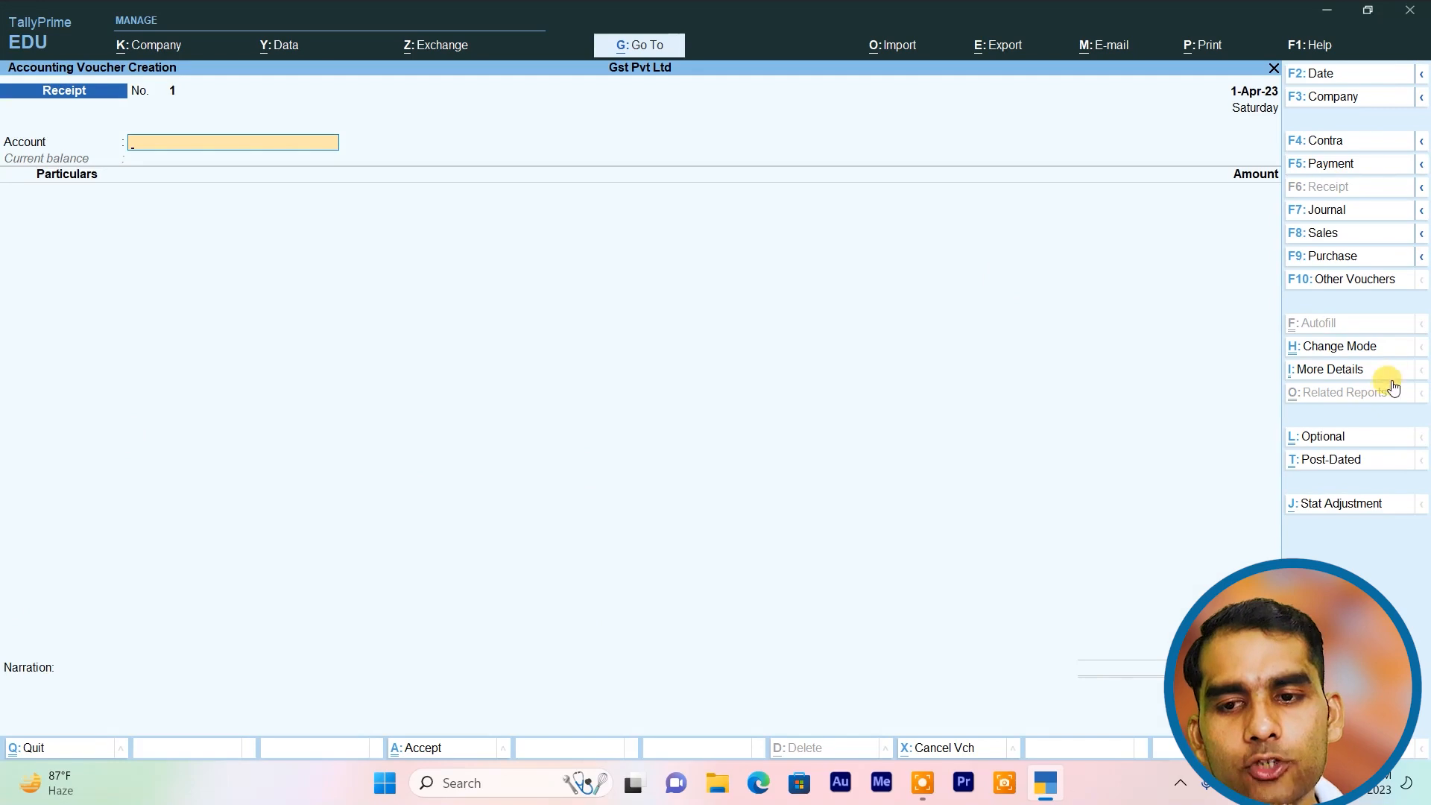
{"action": "left_click", "coordinate": [1367, 353]}
{"action": "key", "text": "Up"}
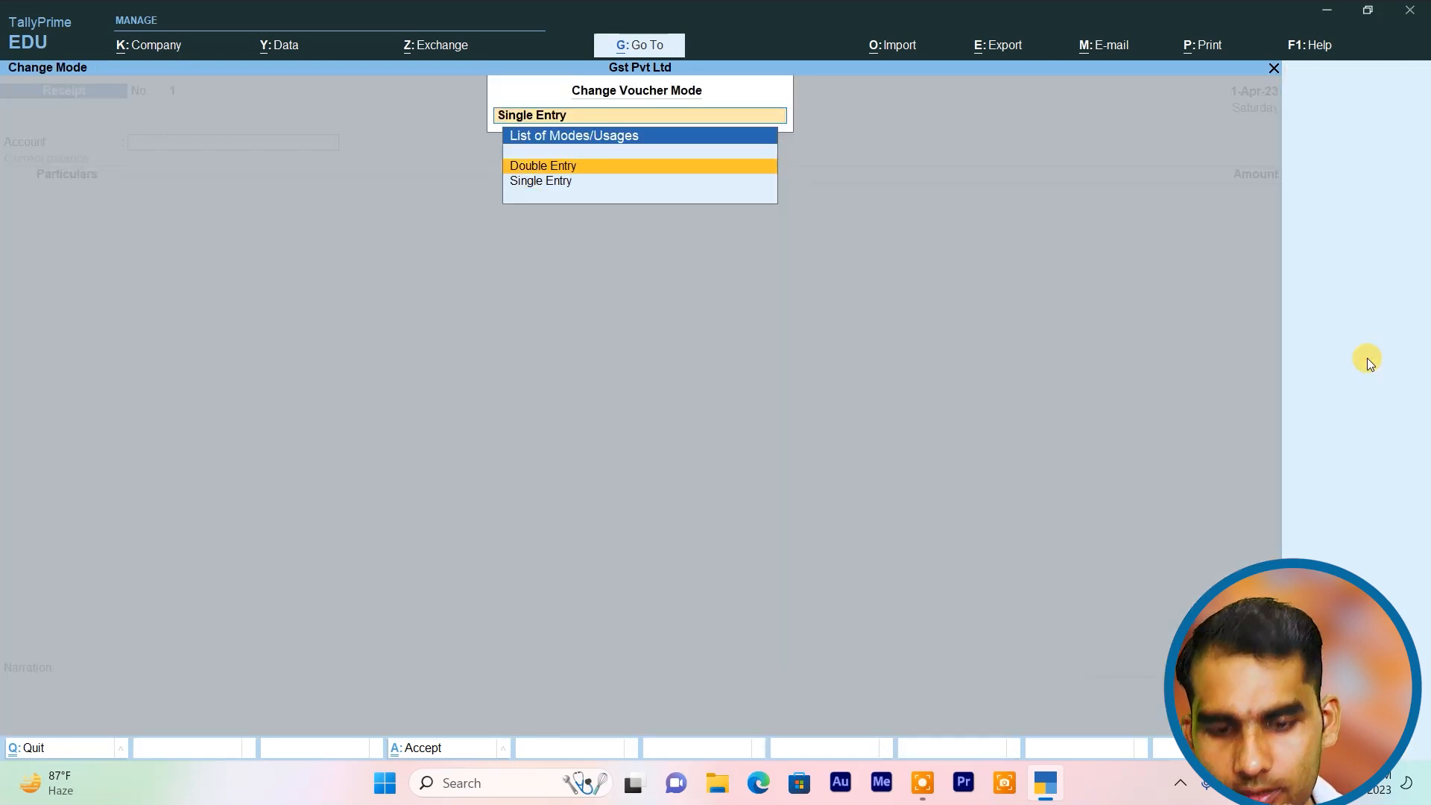
{"action": "key", "text": "Return"}
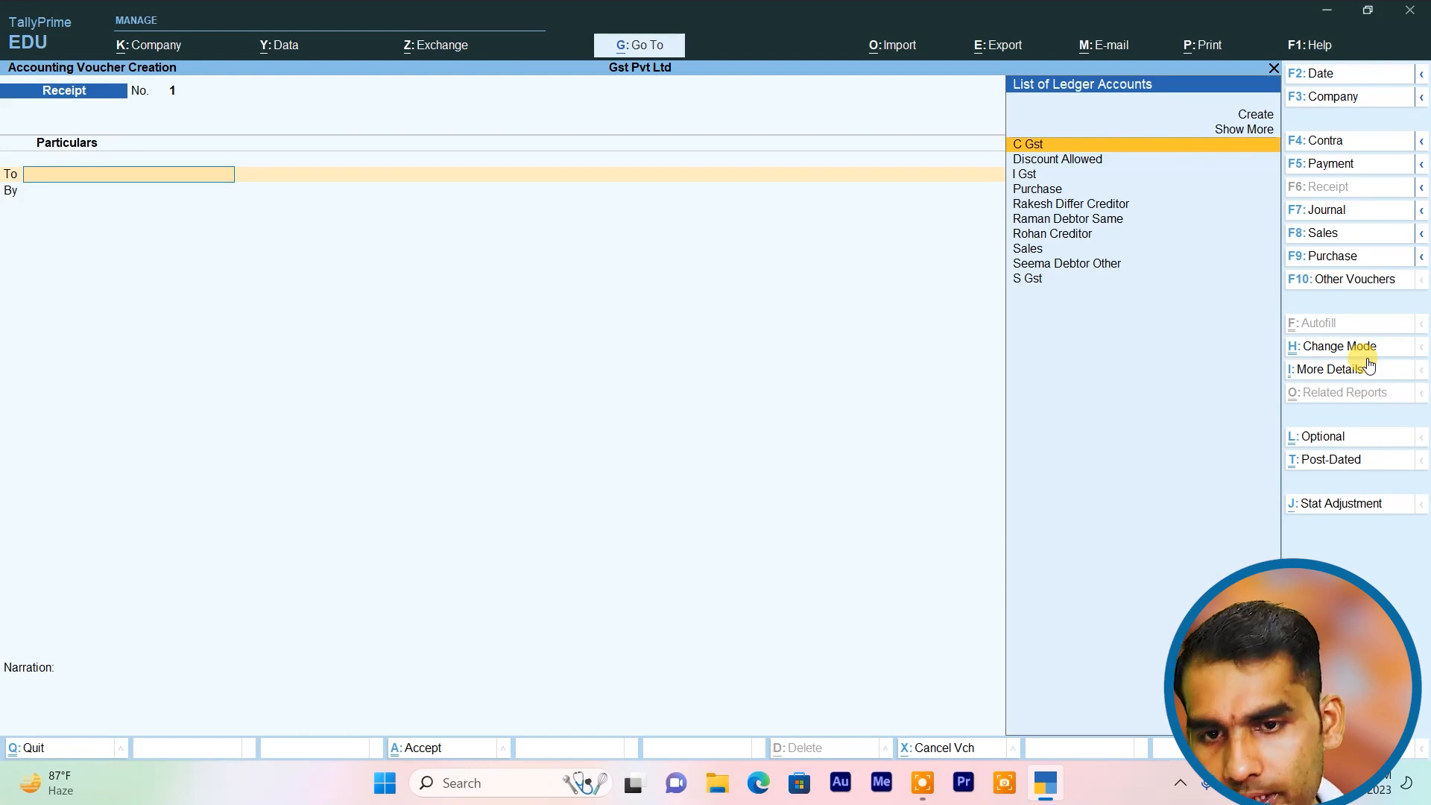
- Choose the "Debtor Same" customer ledger on the To line and enter a credit of 145724.39
{"action": "key", "text": "Down"}
{"action": "key", "text": "Down"}
{"action": "key", "text": "Down"}
{"action": "key", "text": "Down"}
{"action": "key", "text": "Down"}
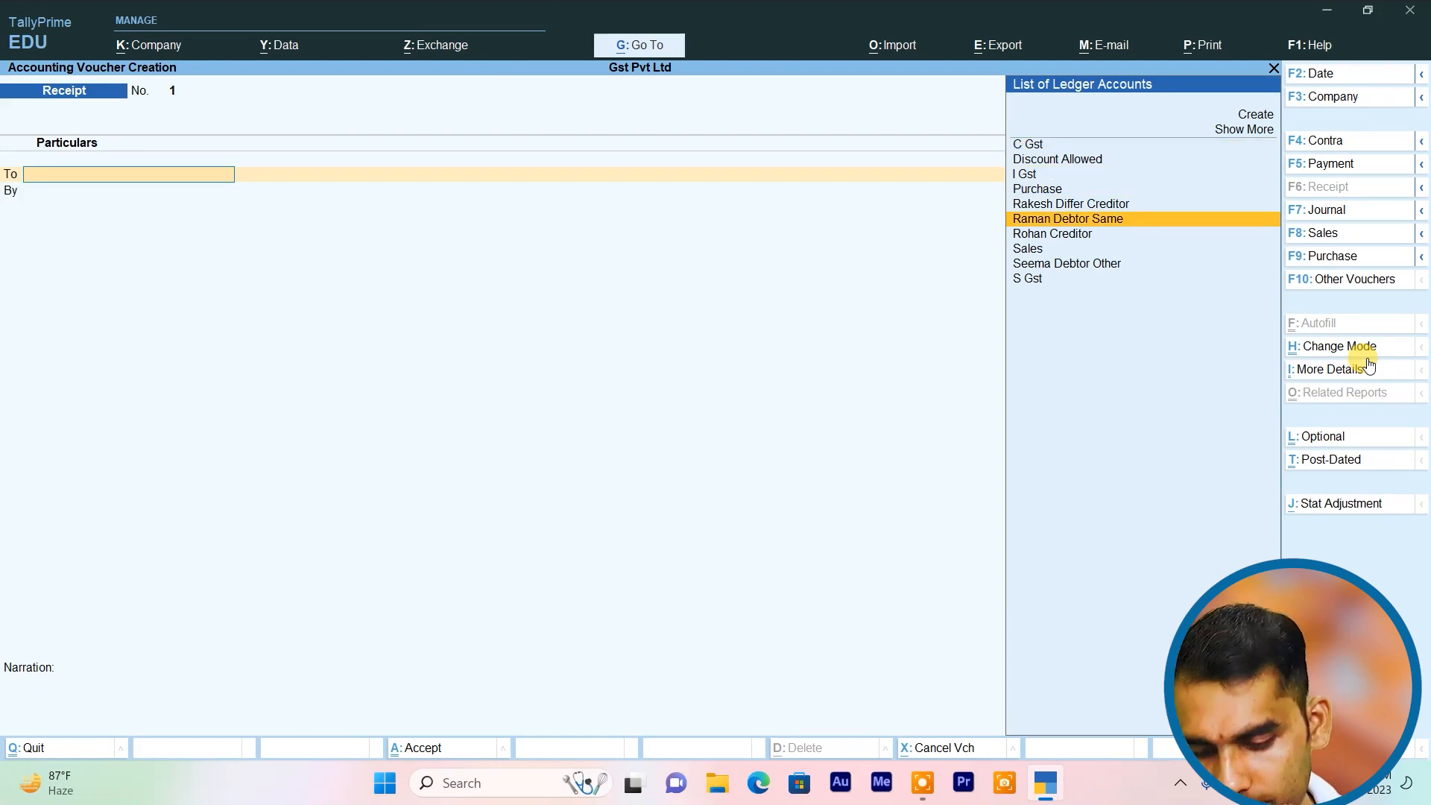
{"action": "key", "text": "Return"}
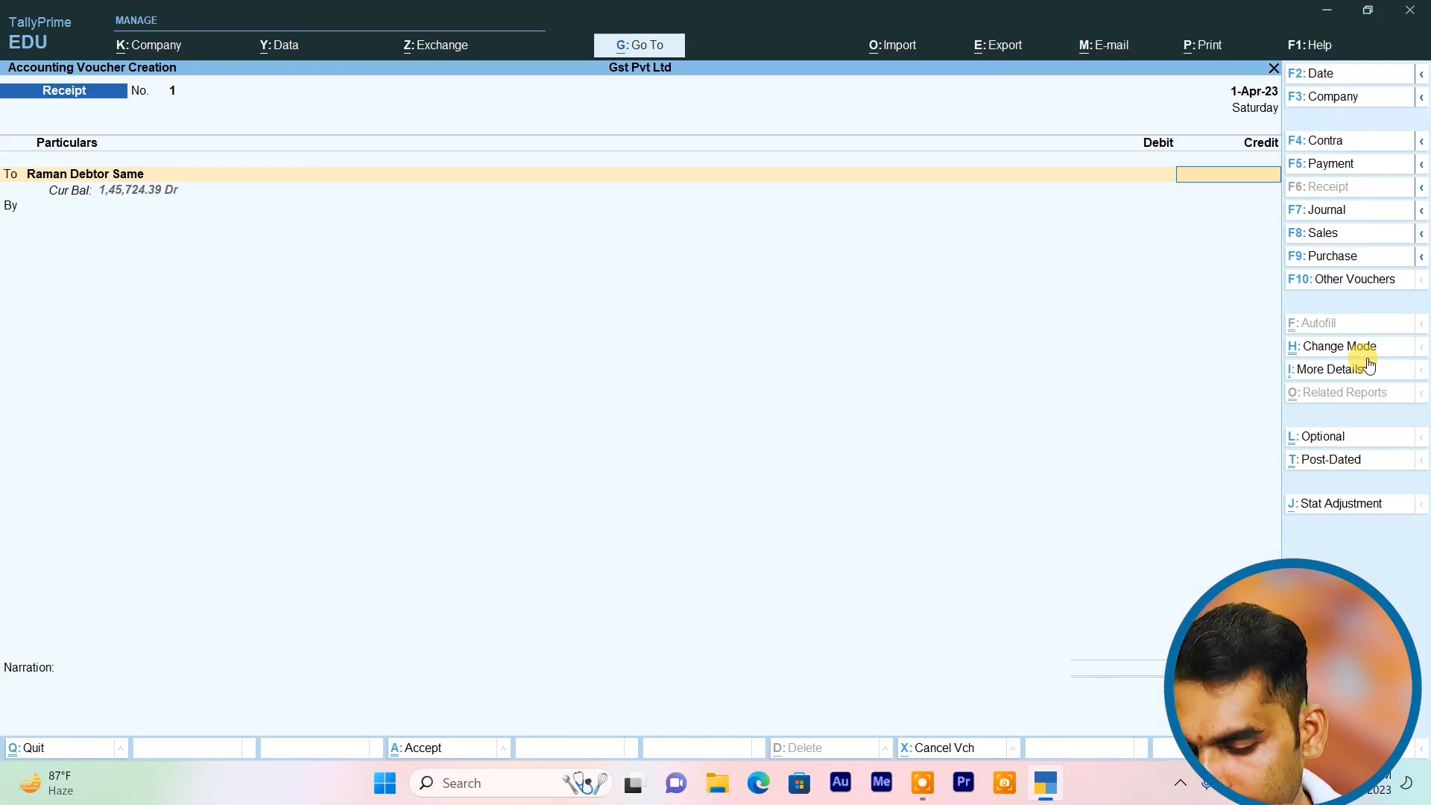
{"action": "type", "text": "45"}
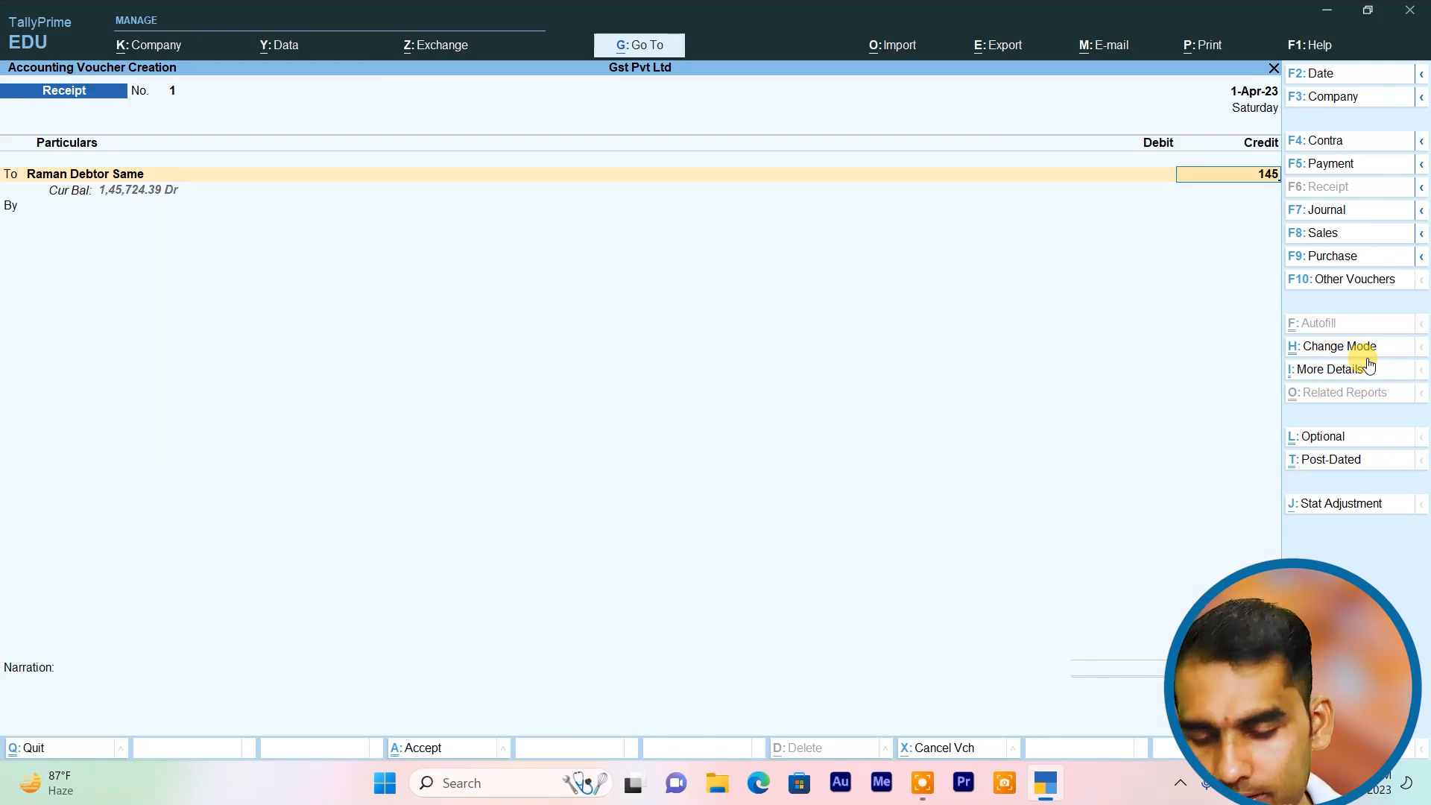
{"action": "type", "text": "72"}
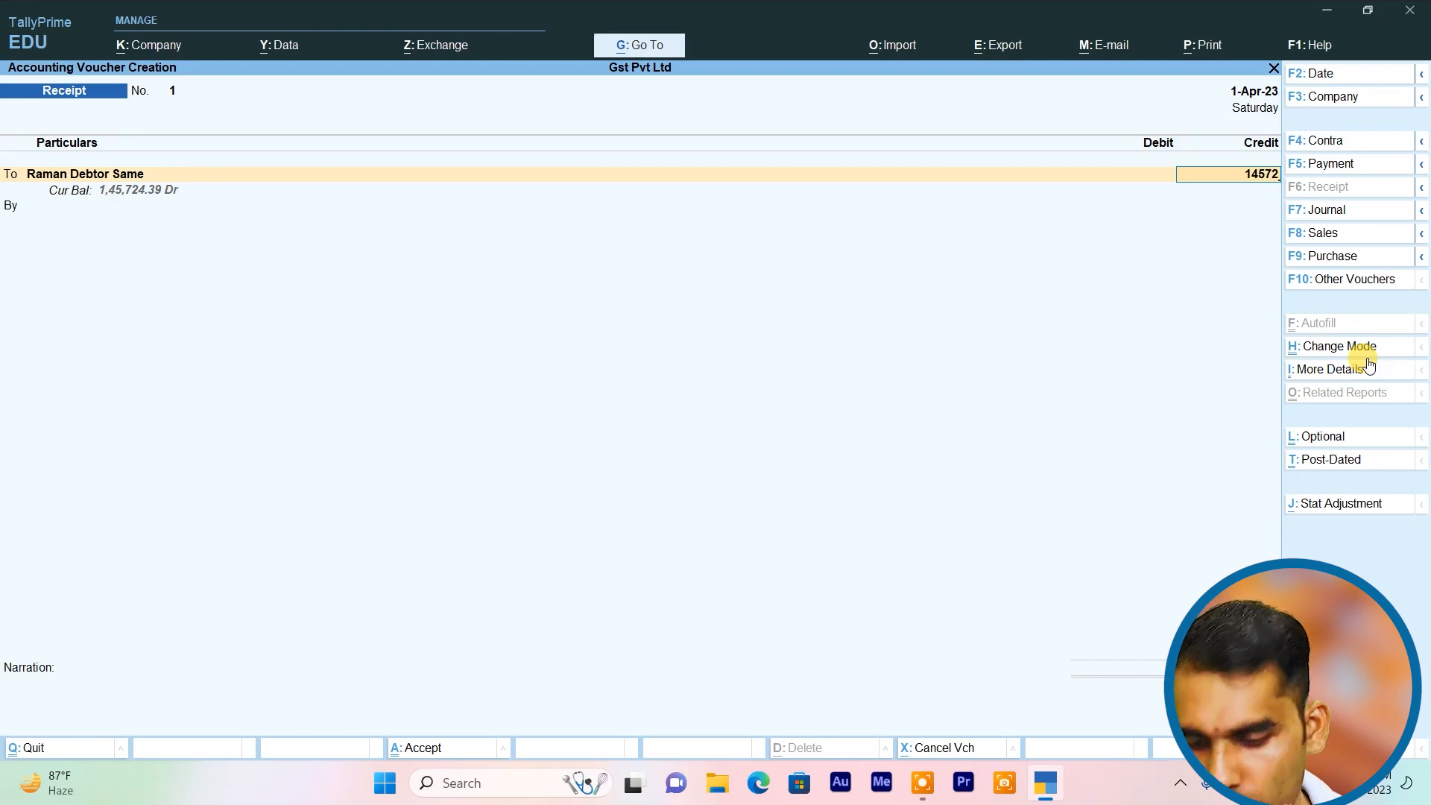
{"action": "type", "text": "4.39"}
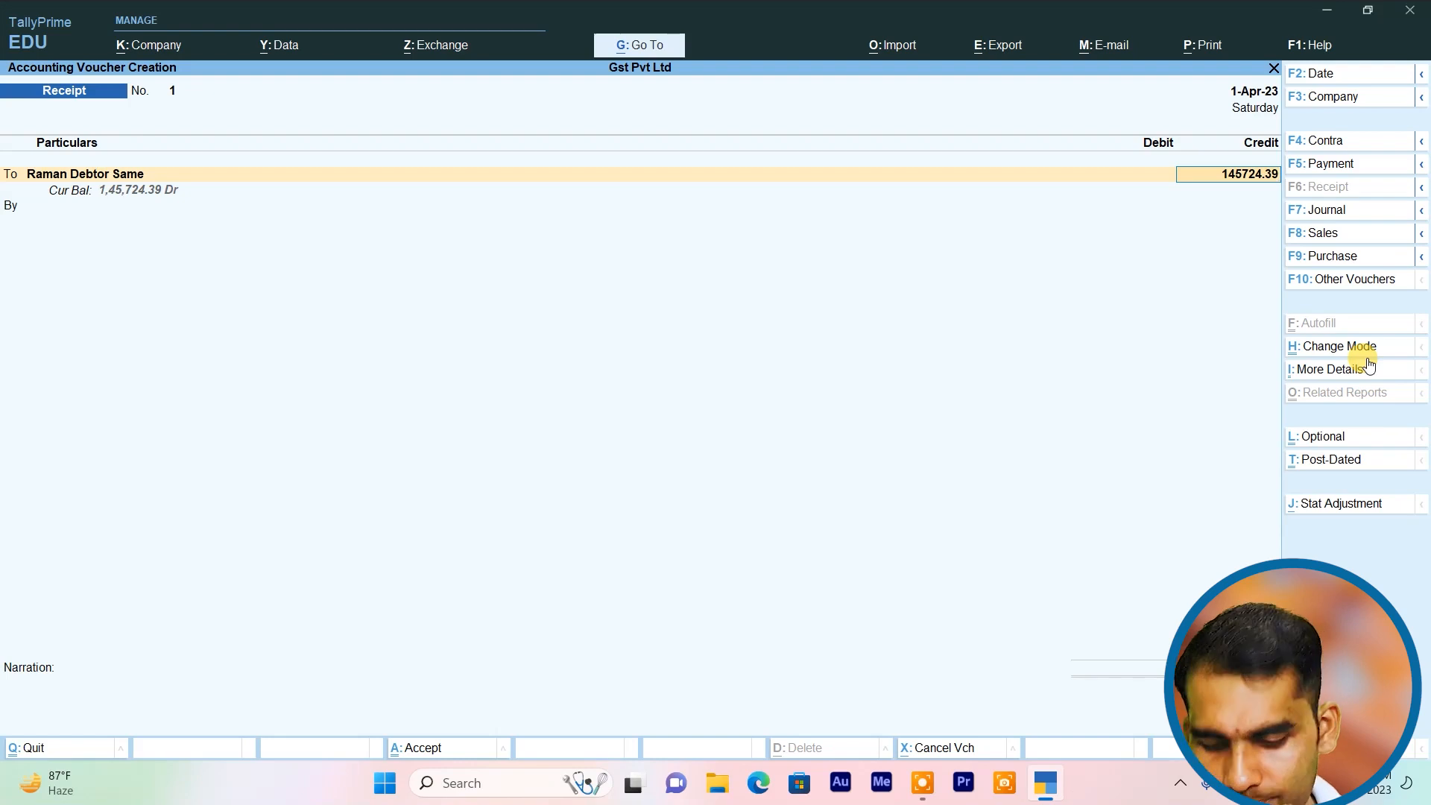
- Allocate the debtor's credit as Agst Ref to pending bill 4 for the full amount
{"action": "key", "text": "Return"}
{"action": "key", "text": "Return"}
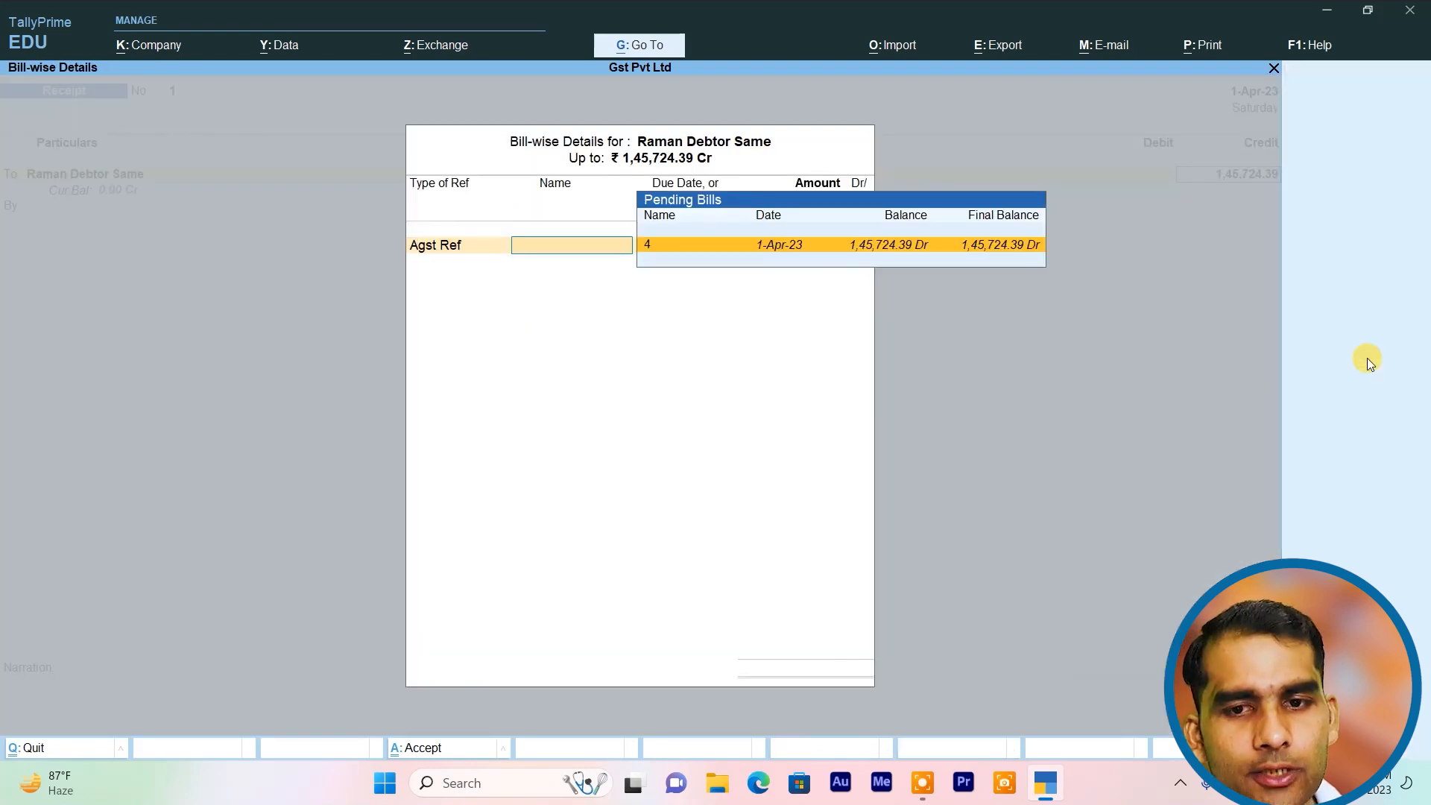
{"action": "key", "text": "Return"}
{"action": "key", "text": "Return"}
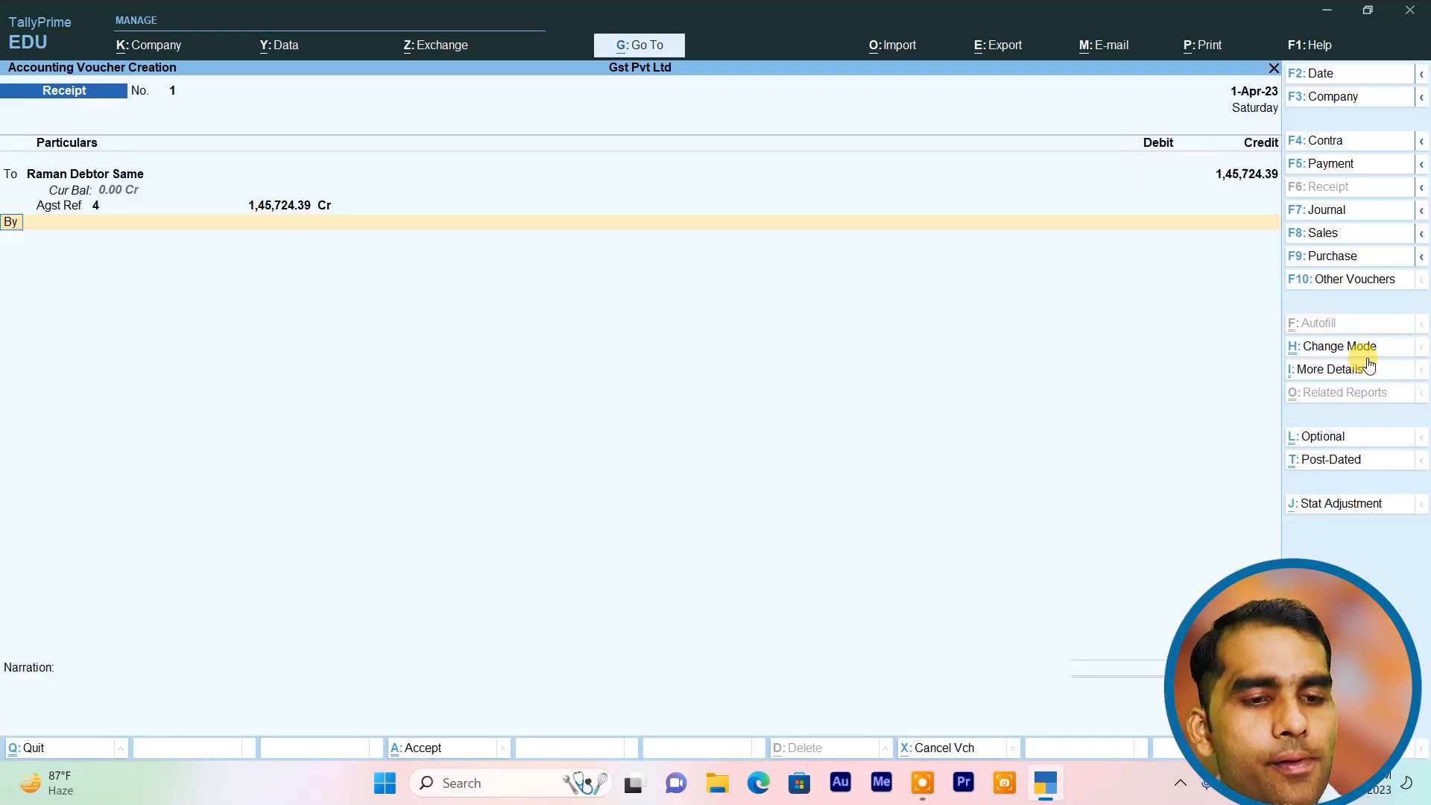
- Add Cash on the By line with a debit of 140000
{"action": "key", "text": "Return"}
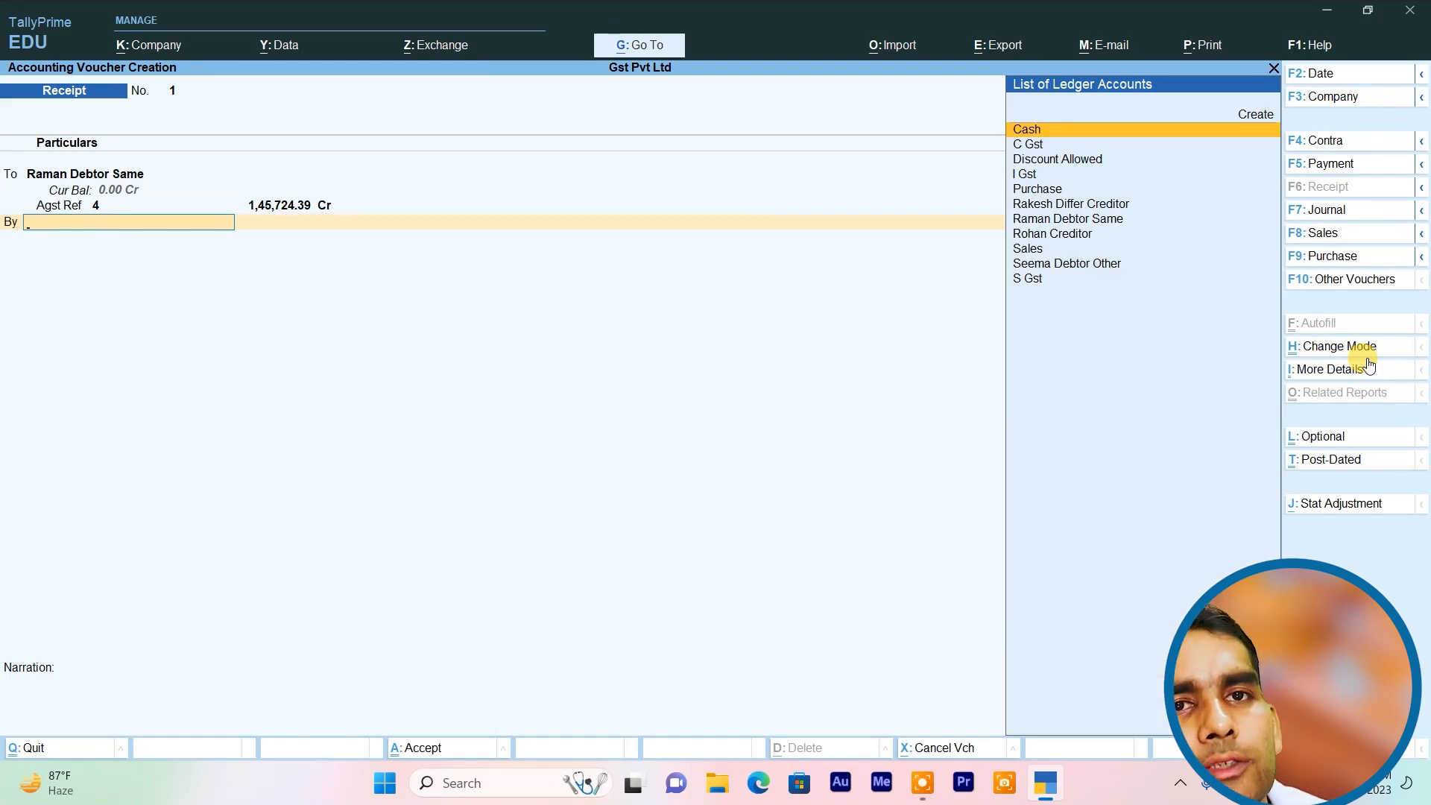
{"action": "type", "text": "c"}
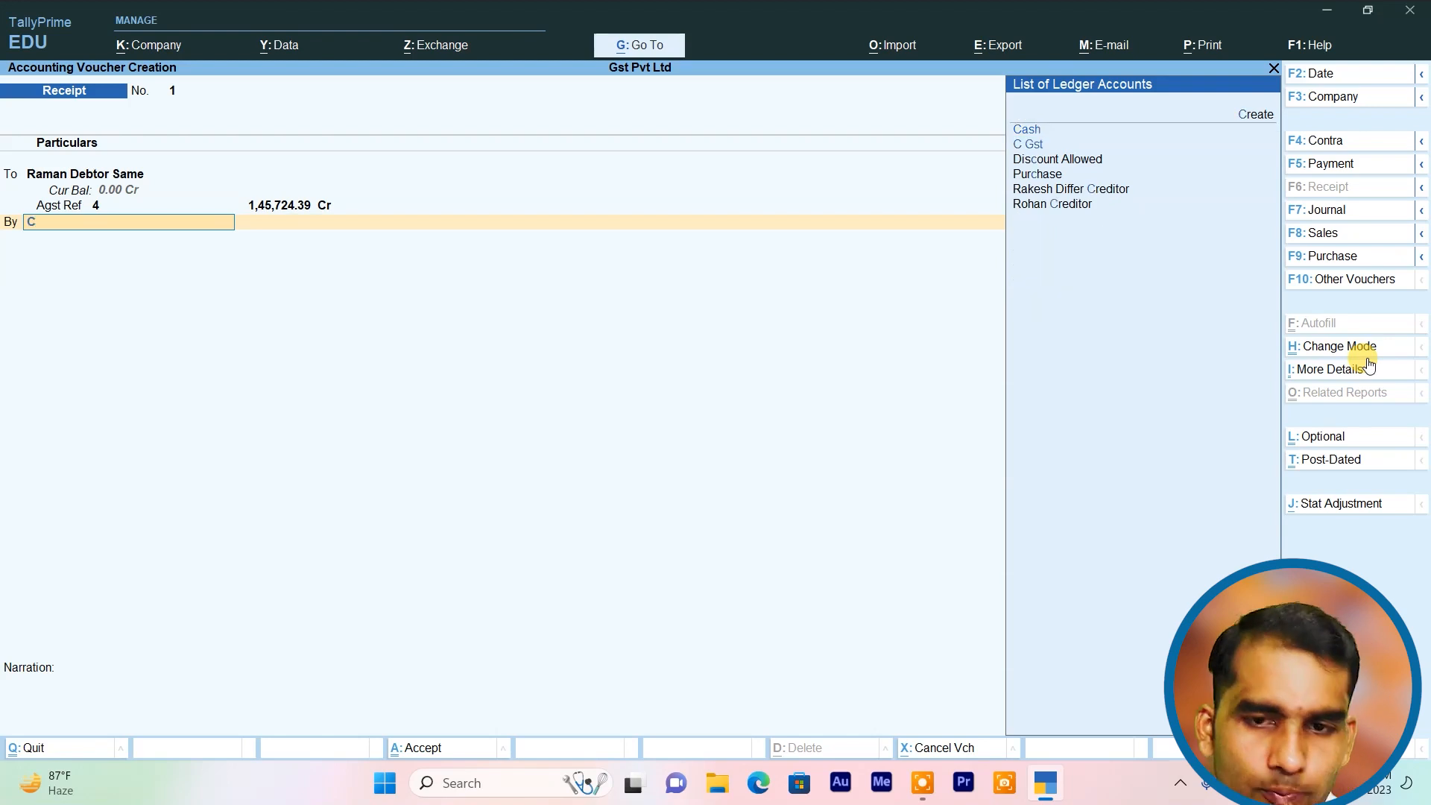
{"action": "key", "text": "Up"}
{"action": "key", "text": "Return"}
{"action": "type", "text": "140"}
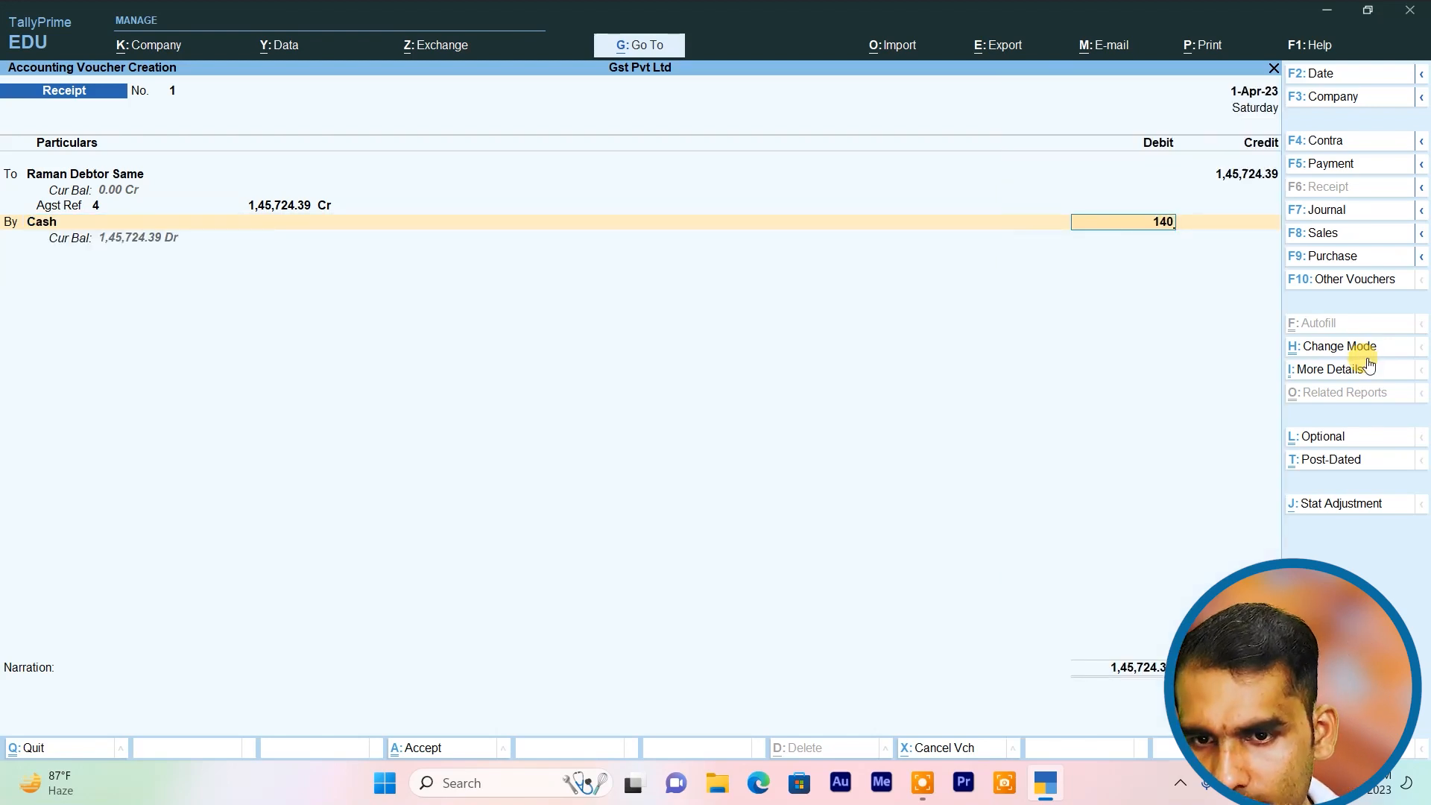
{"action": "type", "text": "000"}
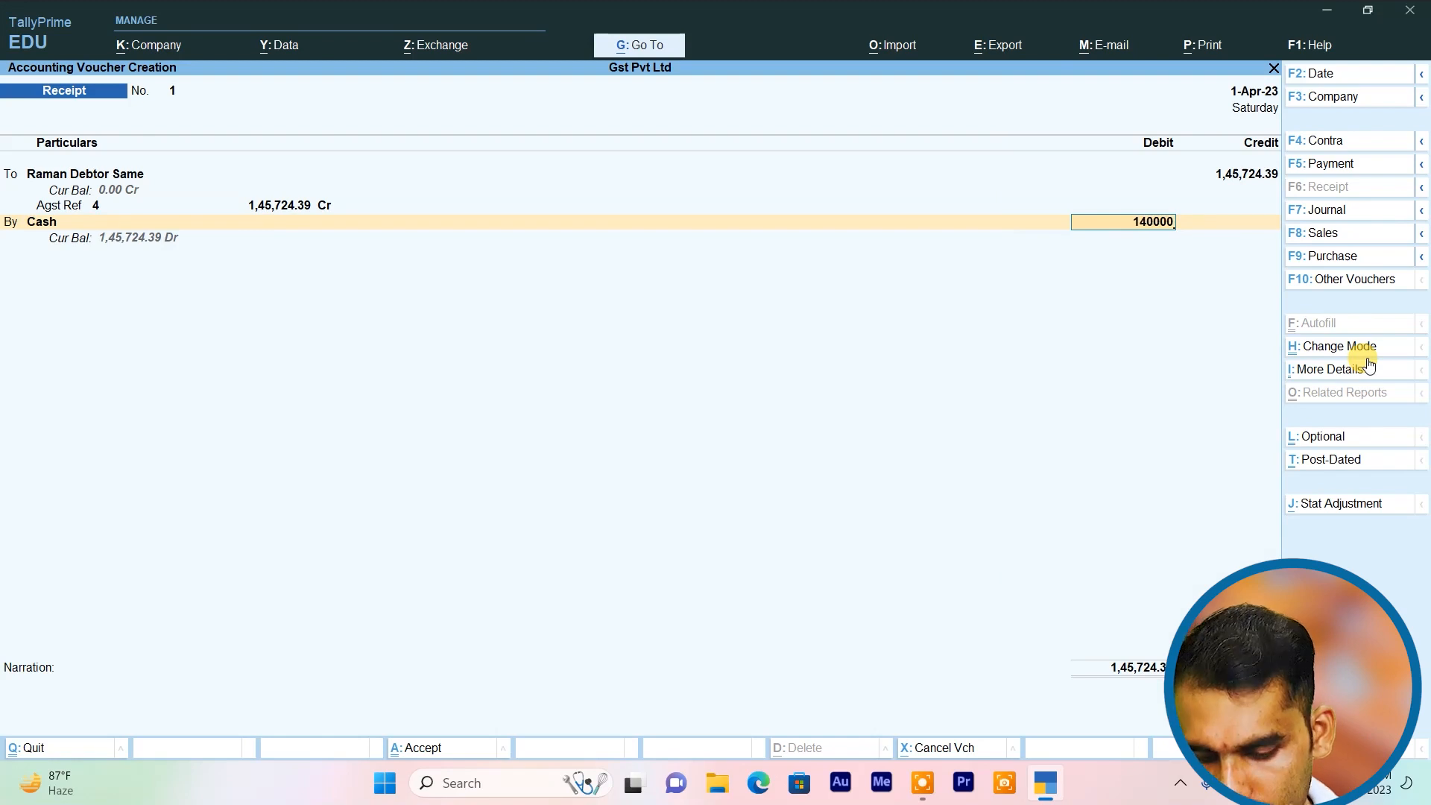
{"action": "key", "text": "Return"}
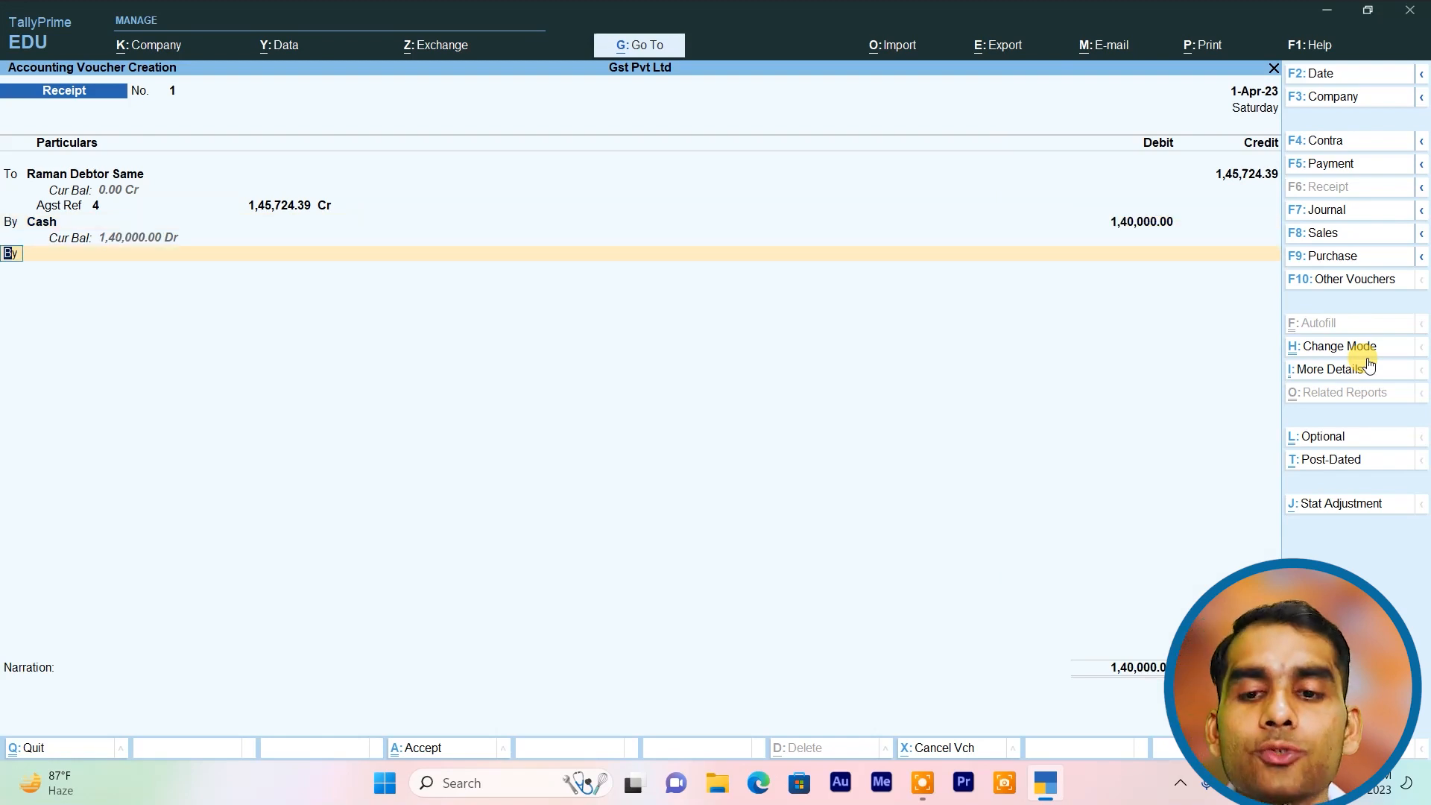
- Add Discount Allowed on the next By line for the remaining 5,724.39 and save the receipt voucher
{"action": "key", "text": "Return"}
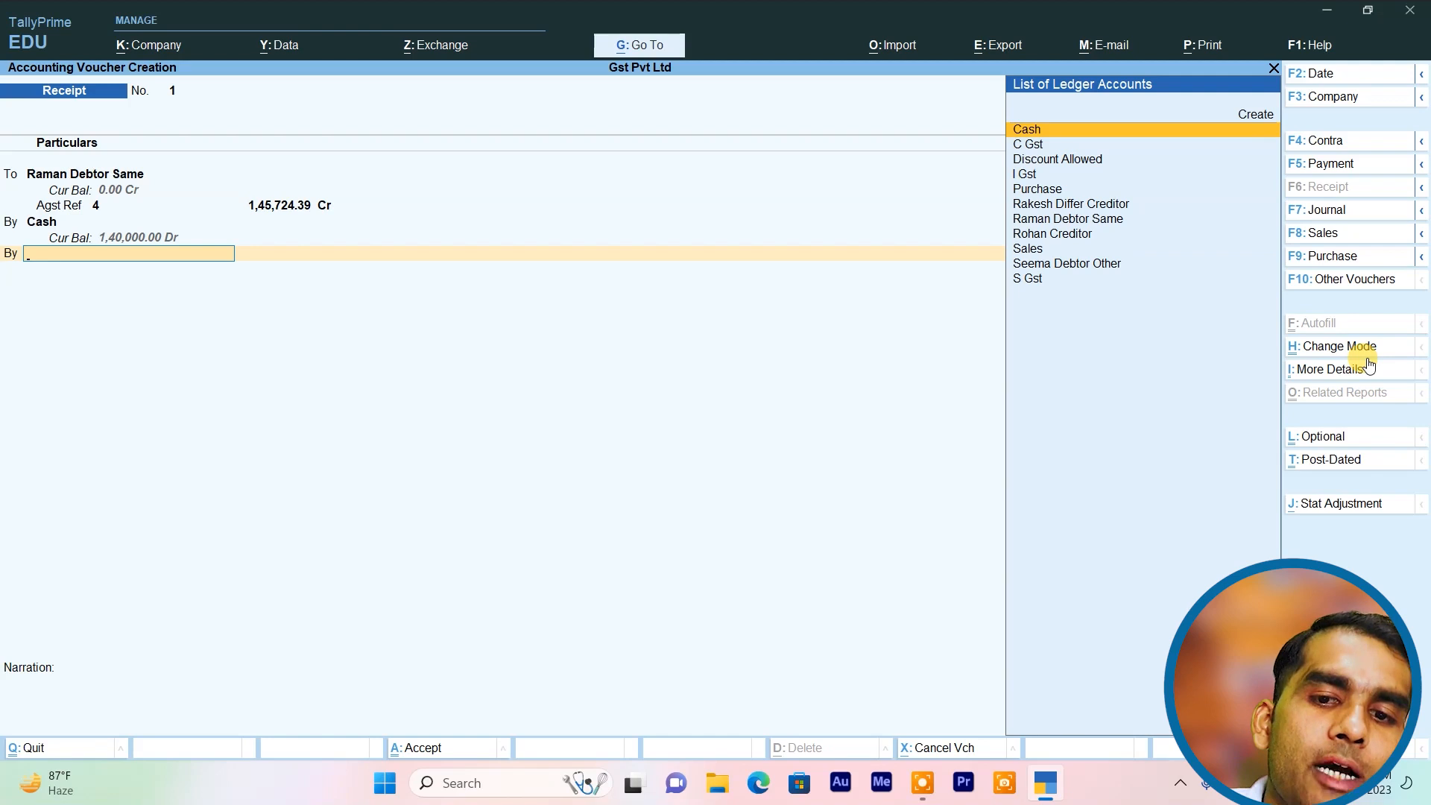
{"action": "key", "text": "Down"}
{"action": "key", "text": "Down"}
{"action": "key", "text": "Return"}
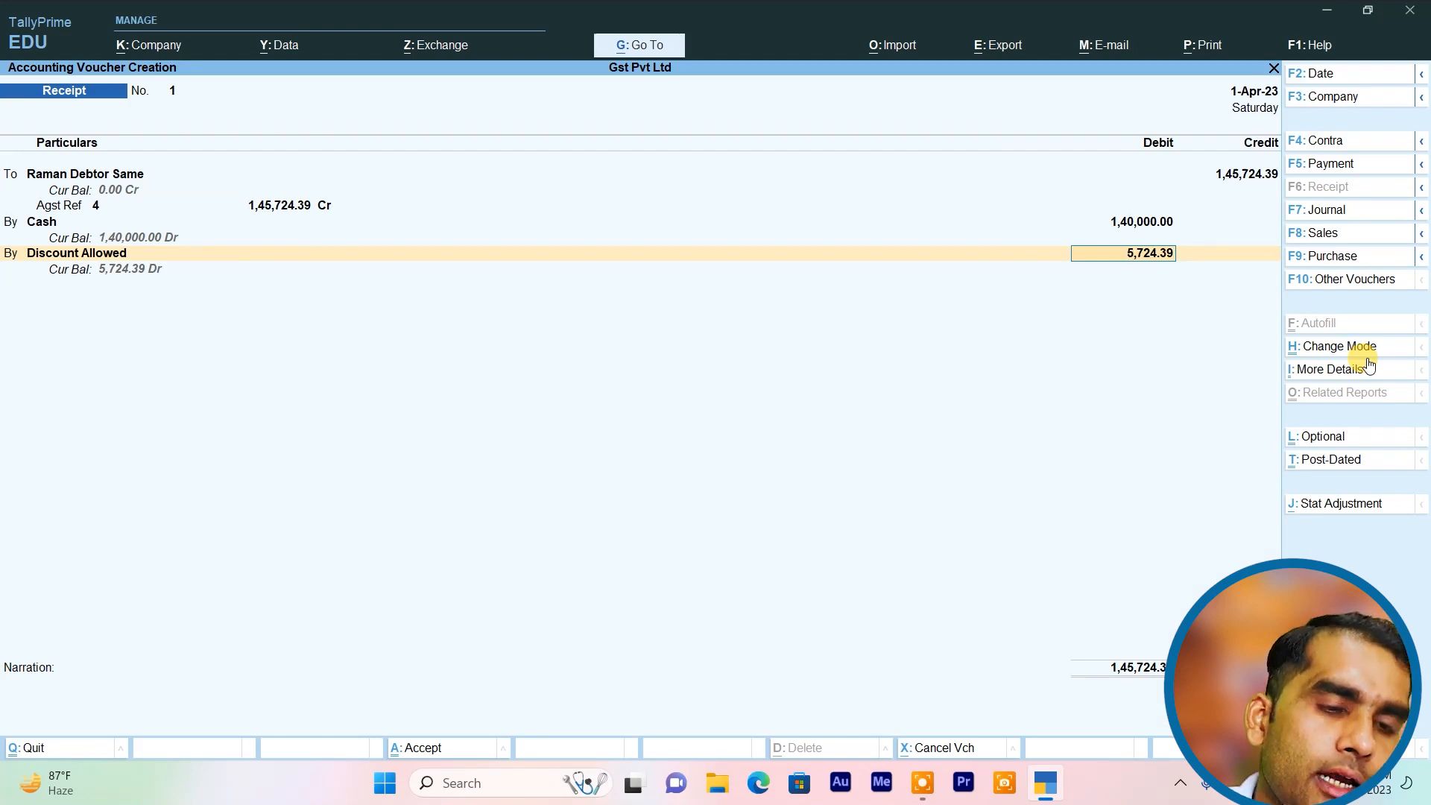
{"action": "key", "text": "ctrl+a"}
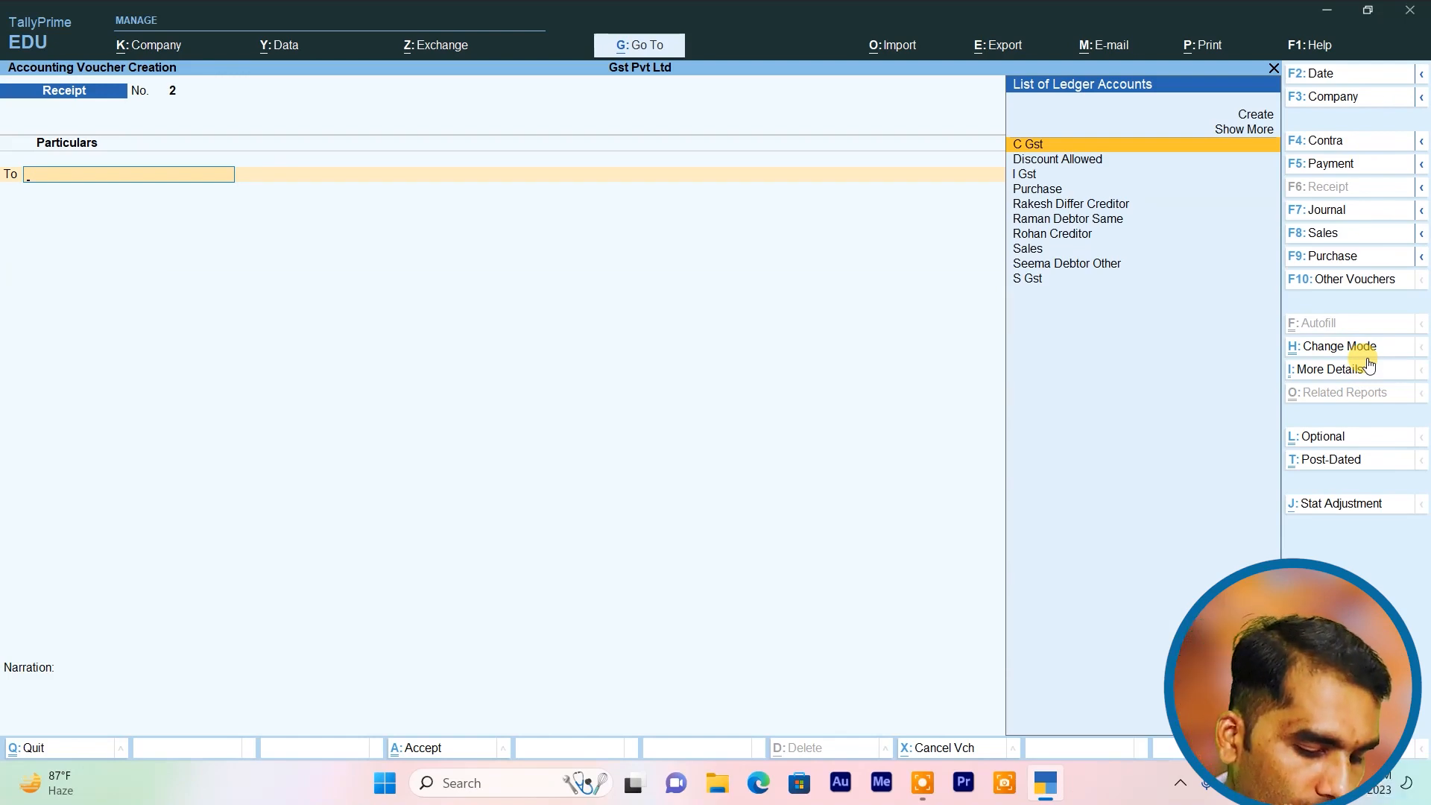
- Open the Bills Receivable report, check it for pending bills and return to the Gateway of Tally
{"action": "key", "text": "alt+g"}
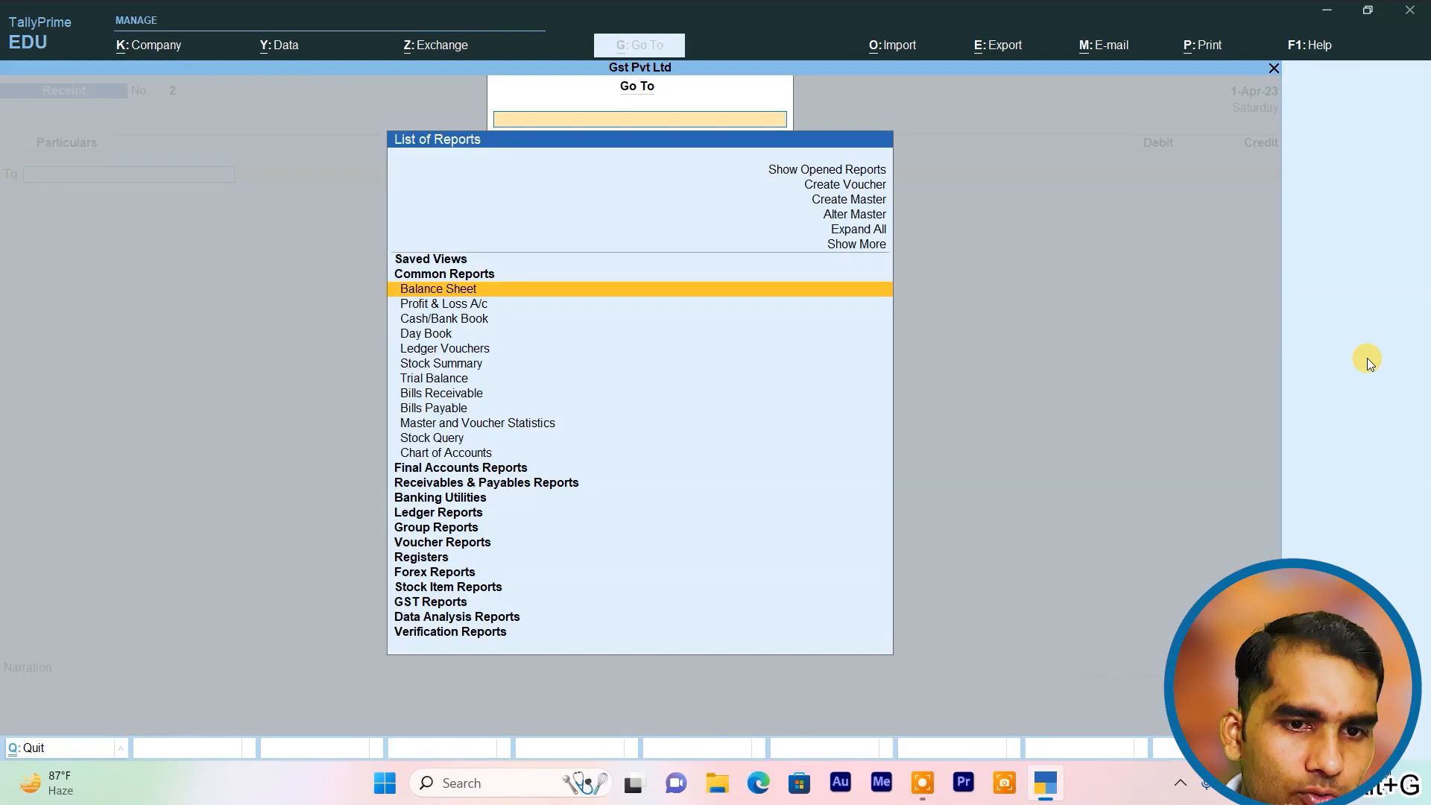
{"action": "type", "text": "Bill"}
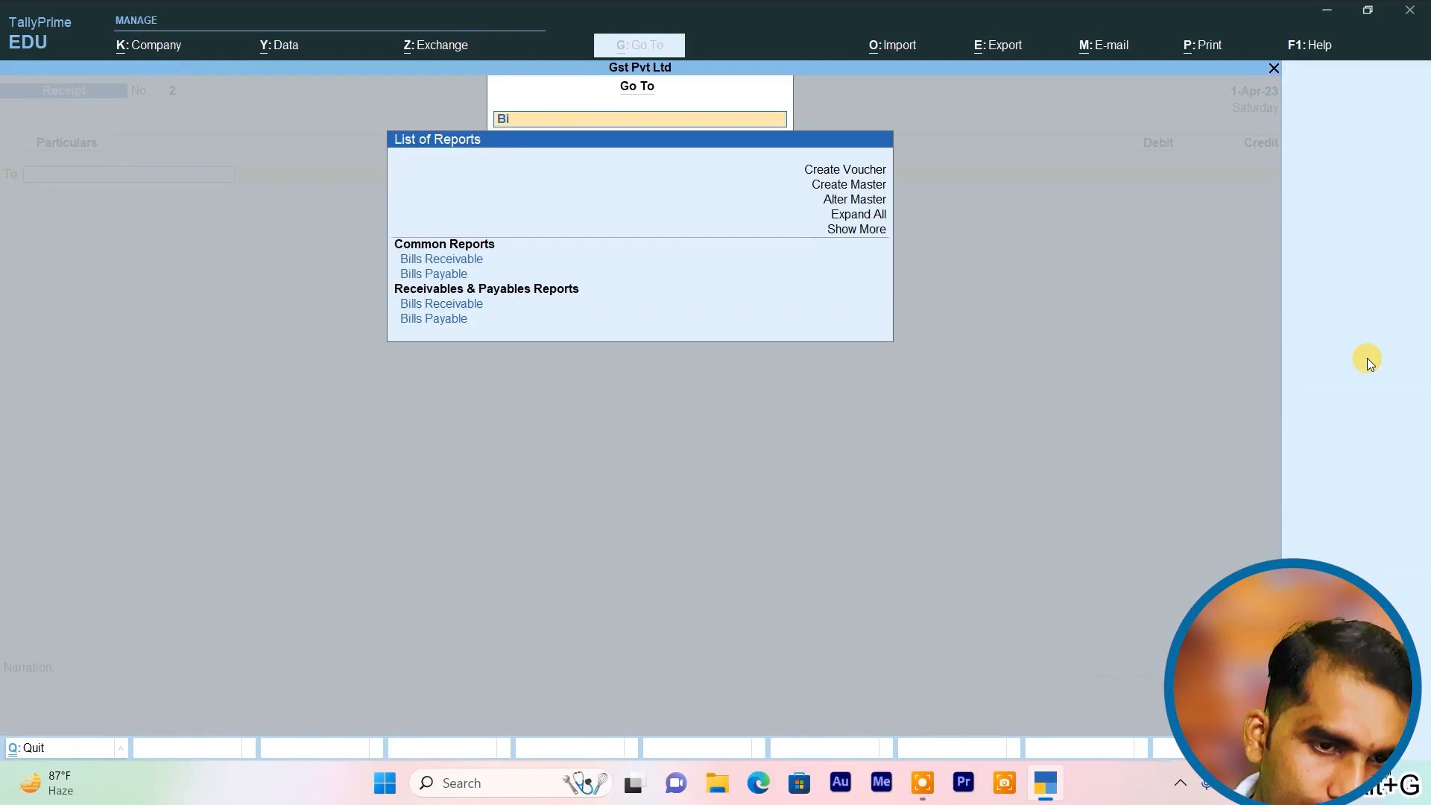
{"action": "key", "text": "Return"}
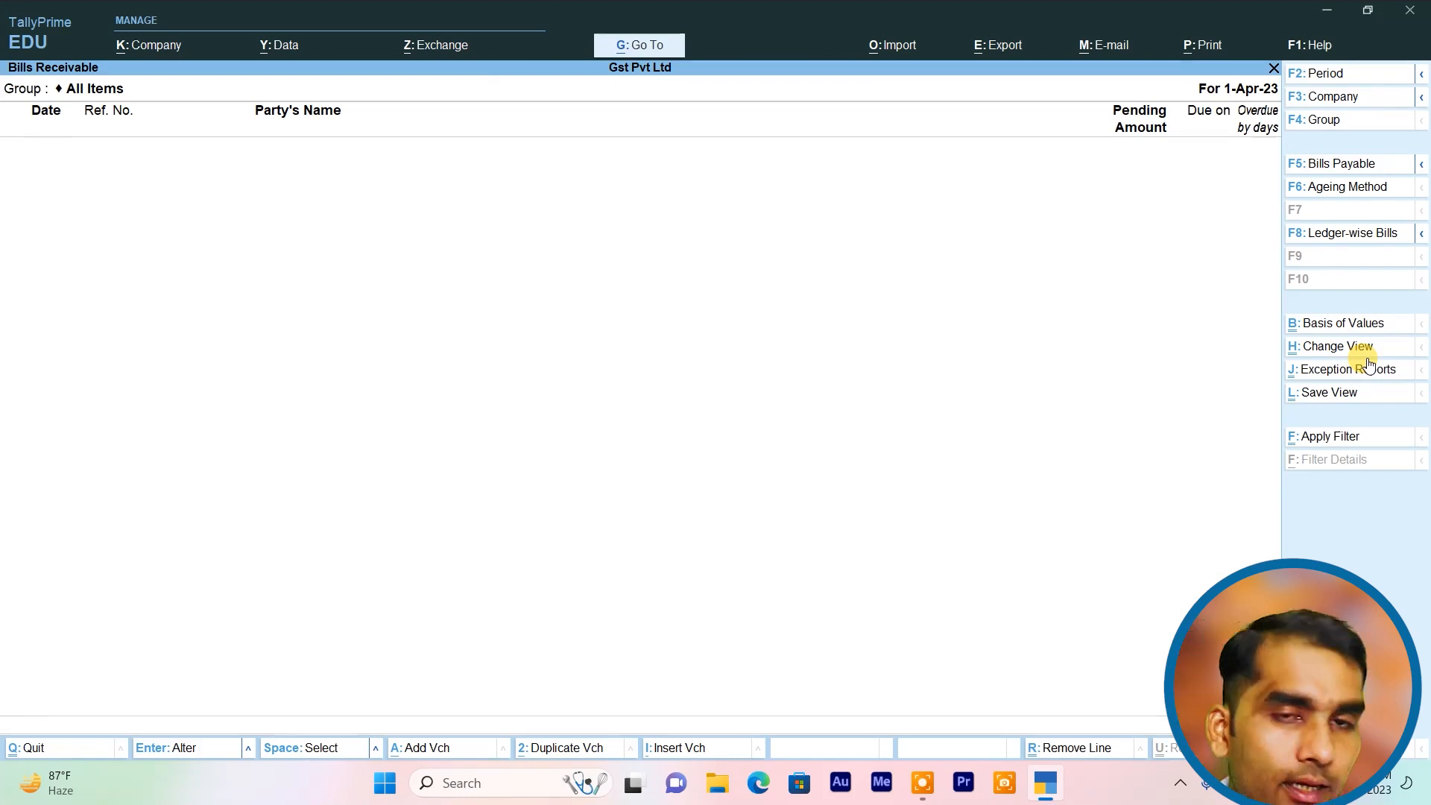
{"action": "key", "text": "alt+a"}
{"action": "key", "text": "Escape"}
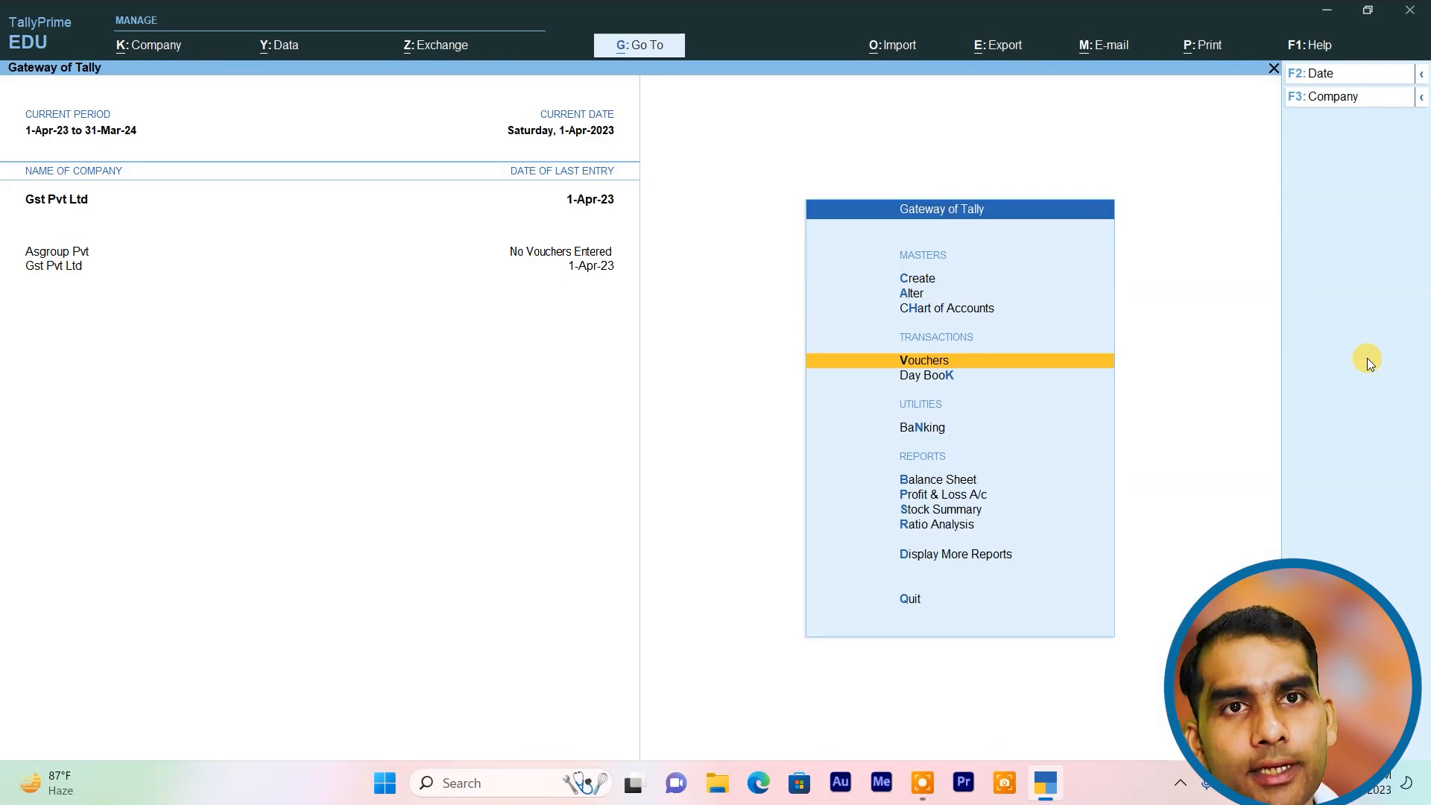
- Open the Balance Sheet and drill down through Current Assets to examine the Sundry Debtors group summary
{"action": "key", "text": "Down"}
{"action": "key", "text": "Down"}
{"action": "key", "text": "Down"}
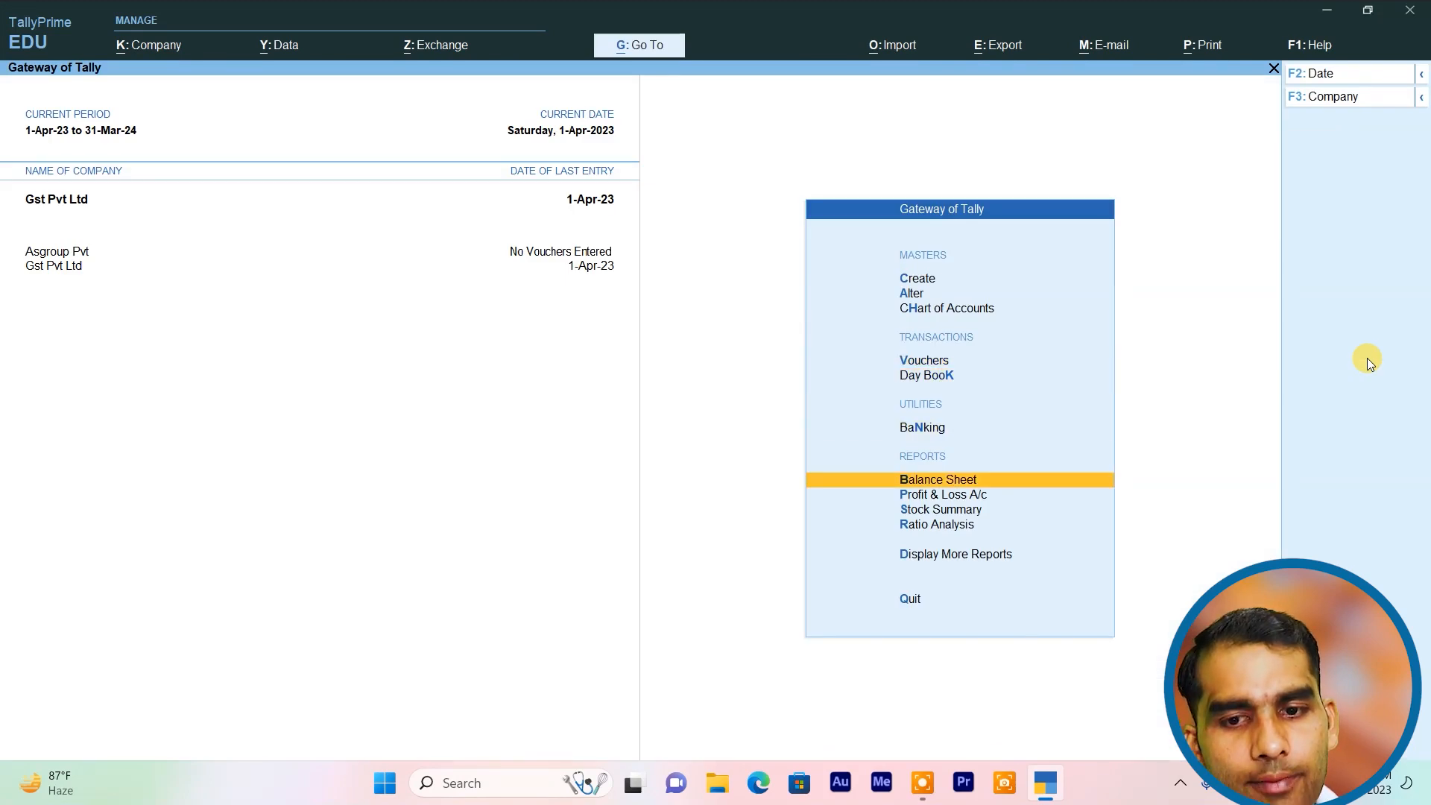
{"action": "key", "text": "Return"}
{"action": "key", "text": "Right"}
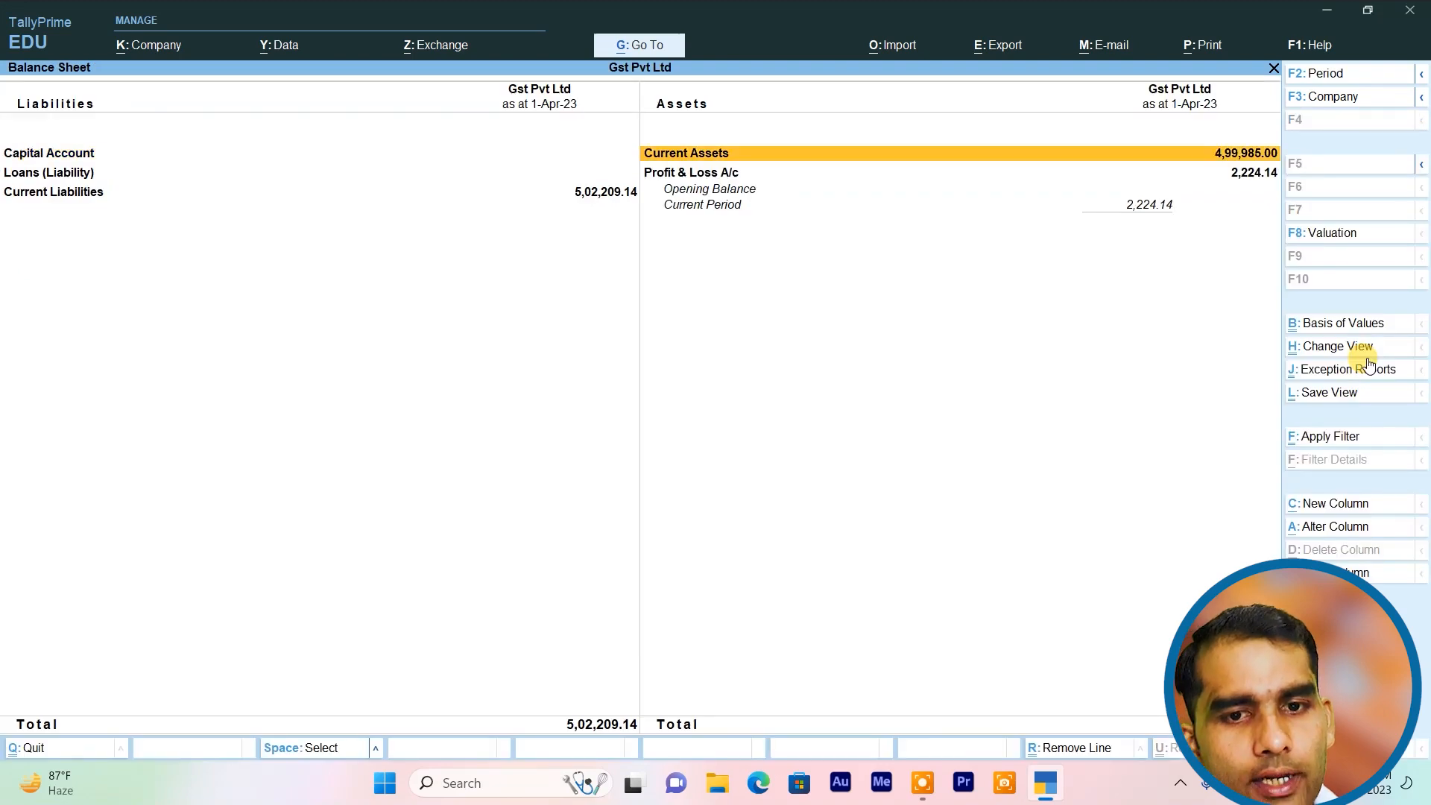
{"action": "key", "text": "Return"}
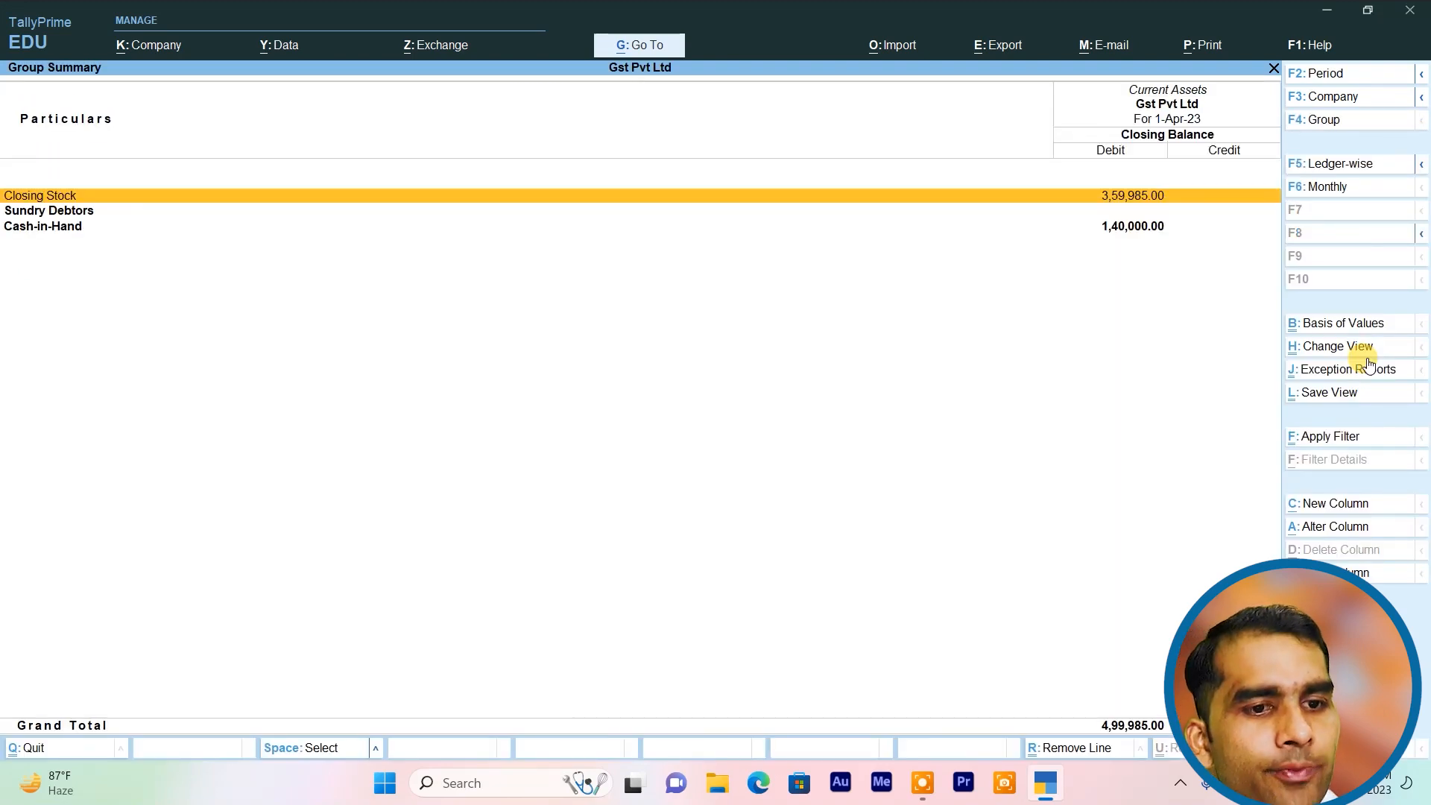
{"action": "key", "text": "Down"}
{"action": "key", "text": "Return"}
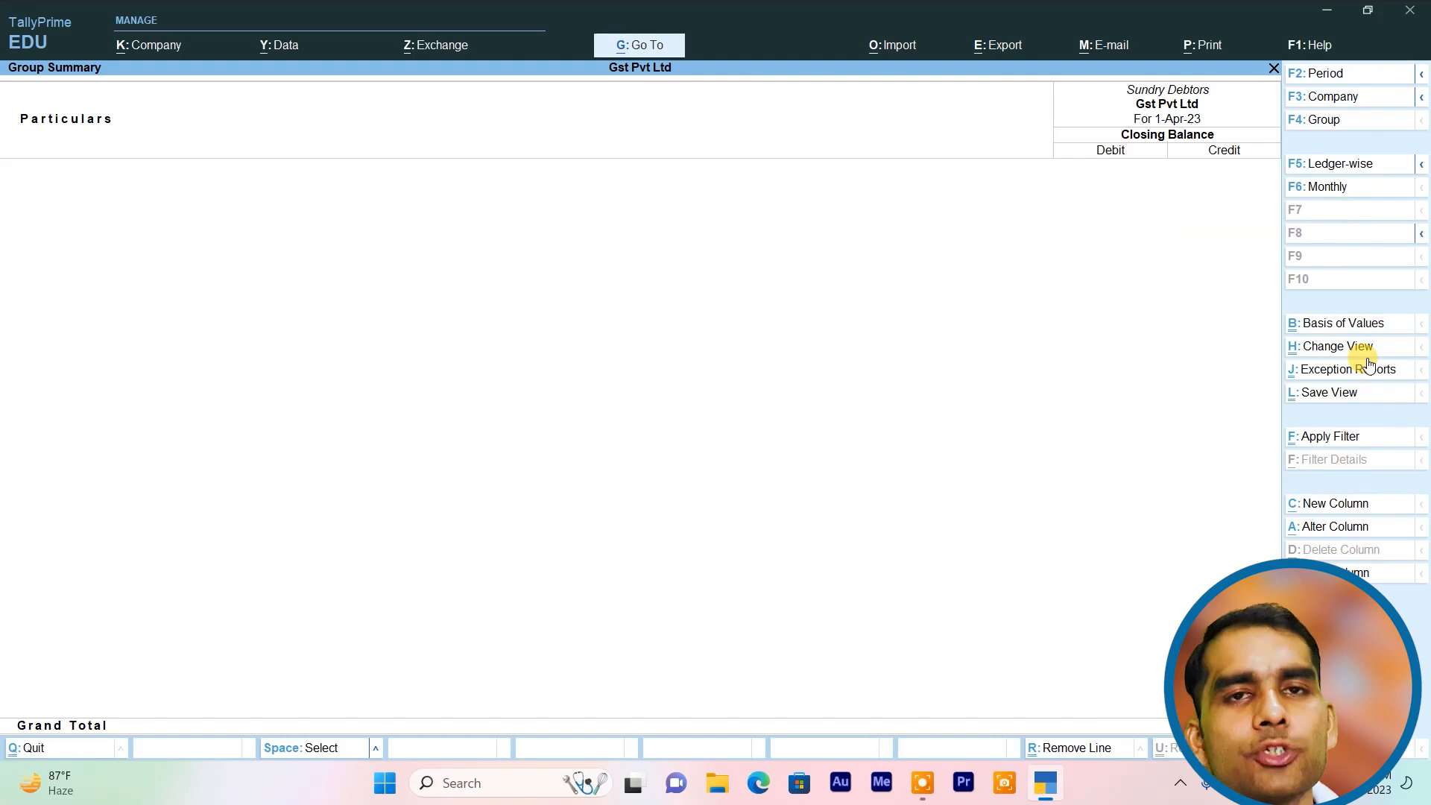